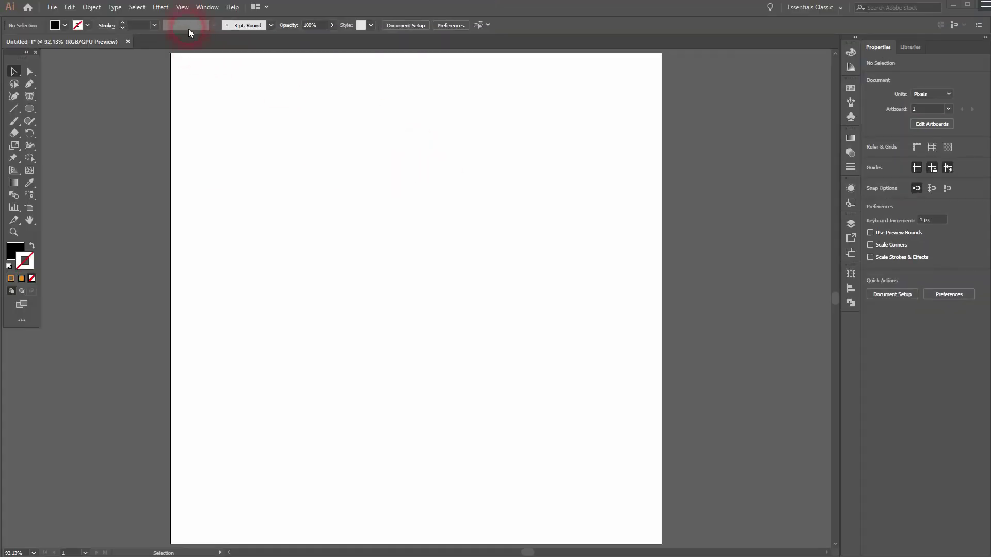
- Set the stroke colour to None after checking the view options
click(181, 8)
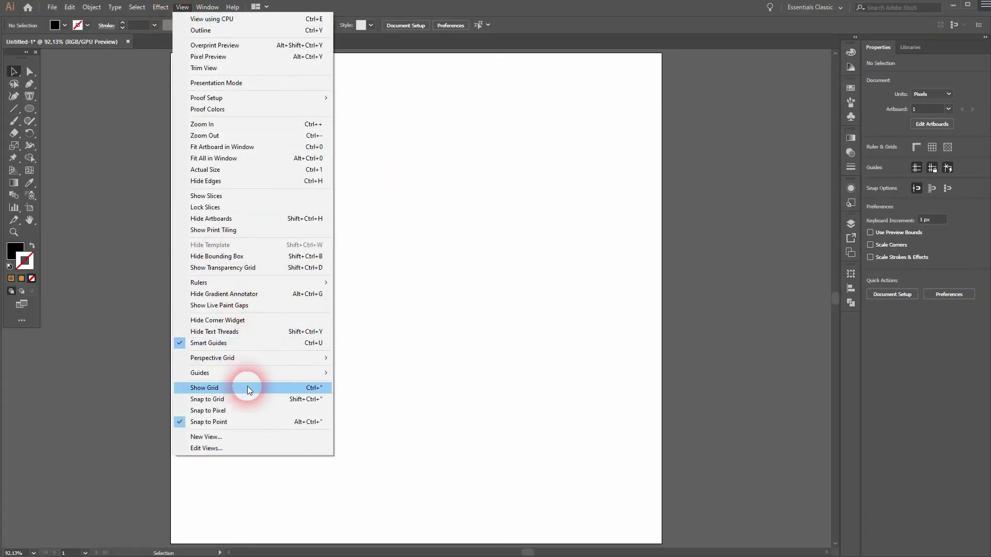
click(103, 209)
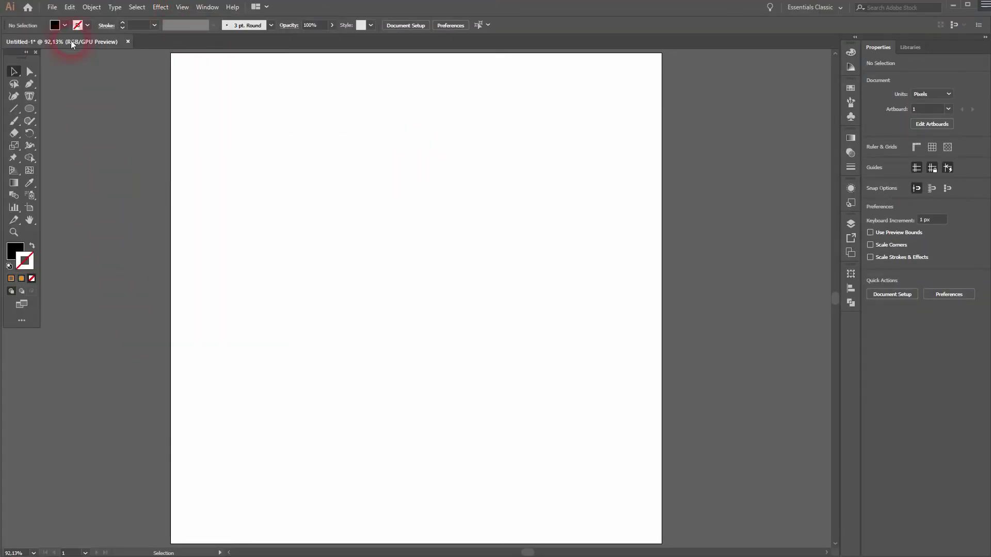
click(65, 25)
click(86, 24)
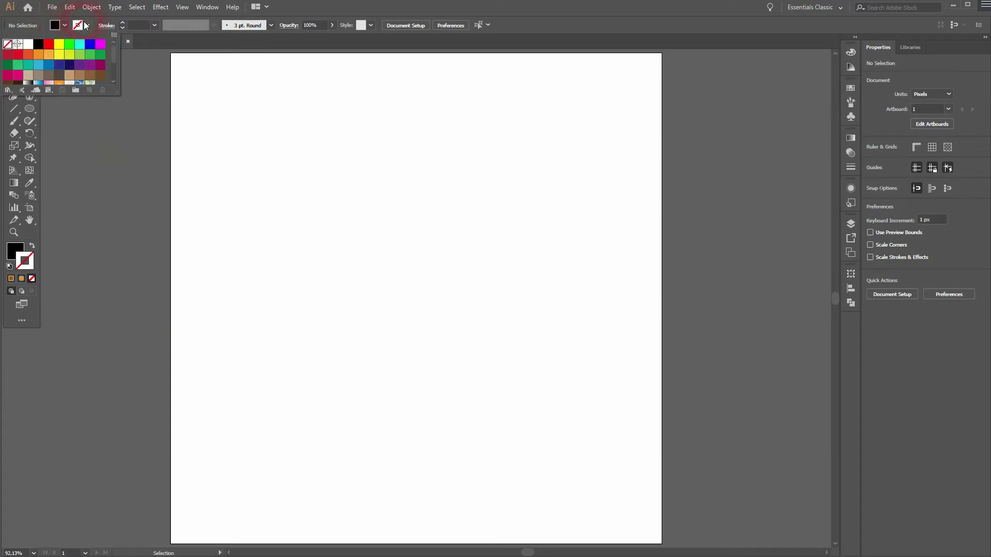
click(10, 48)
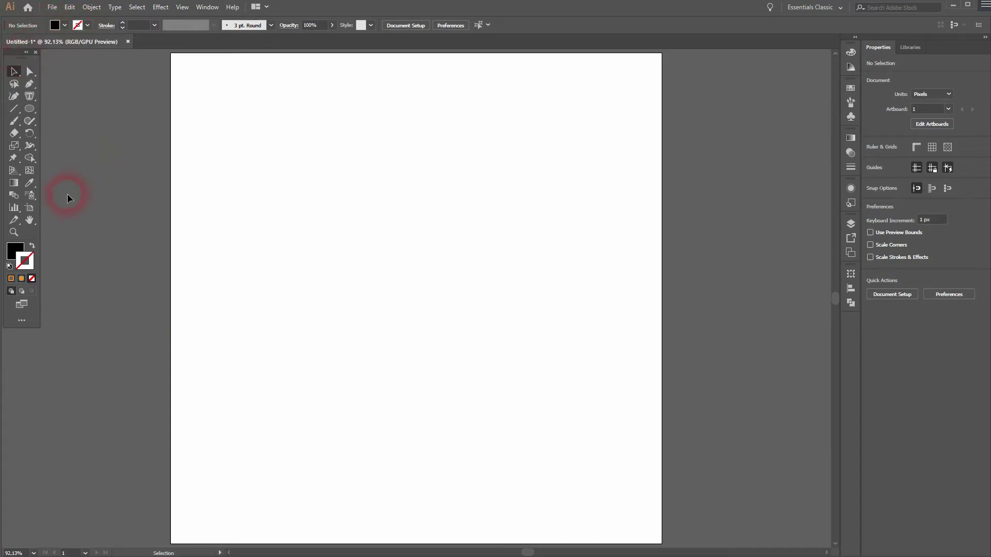
- Draw a circle centred on the artboard and place a copy straight above, overlapping it
drag(29, 109, 77, 132)
drag(285, 200, 420, 266)
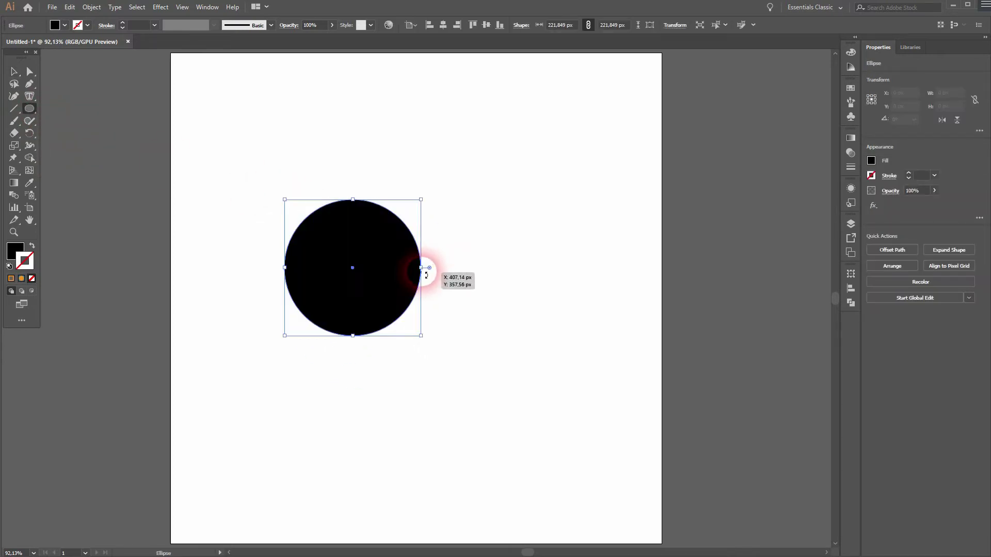
click(442, 25)
click(487, 25)
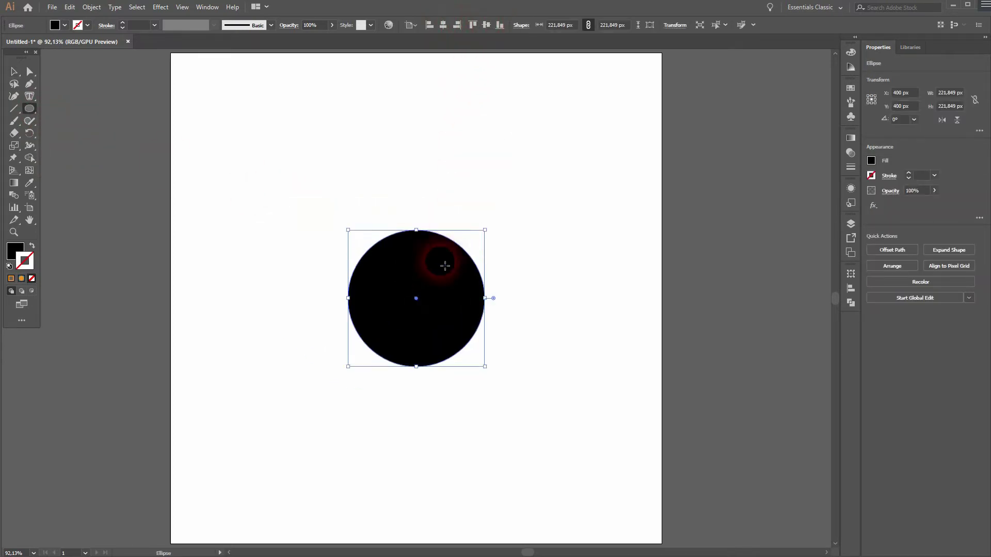
key(v)
drag(440, 253, 437, 175)
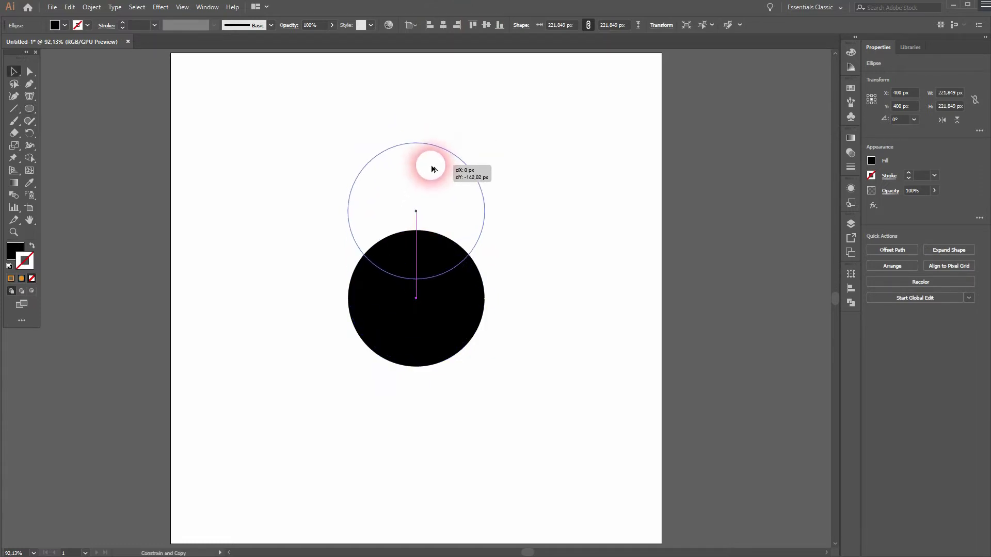
drag(436, 175, 433, 171)
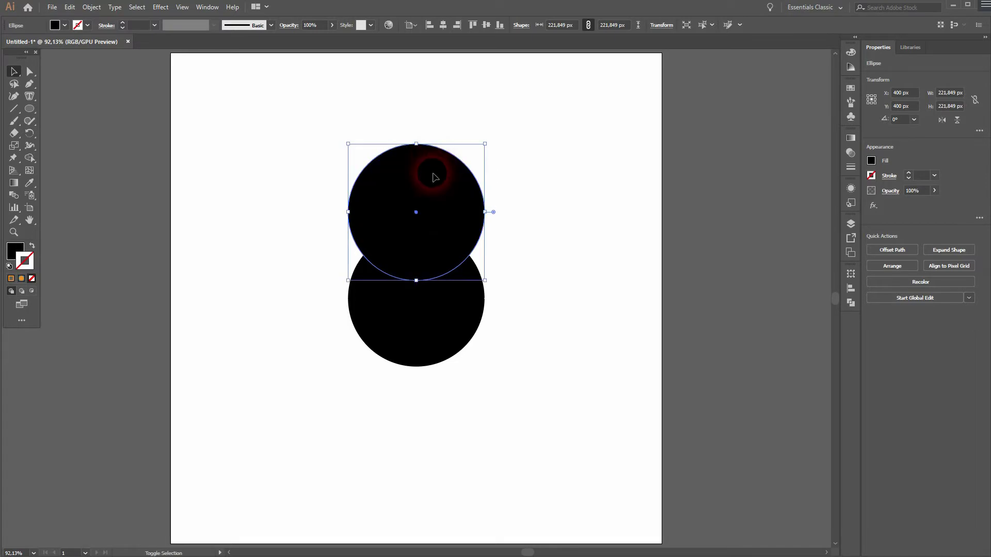
- Turn both circles into unfilled black outlines and group them
drag(340, 374, 579, 137)
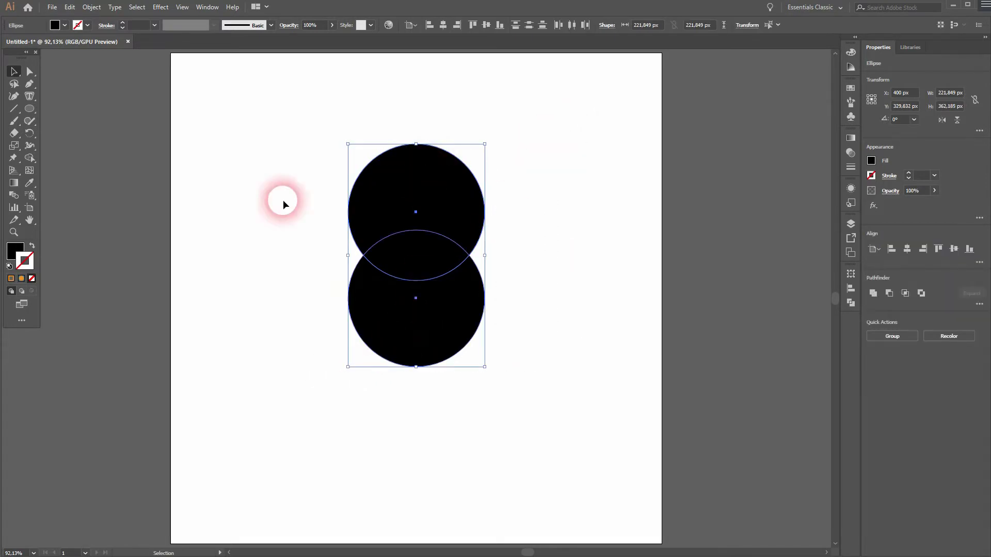
click(33, 245)
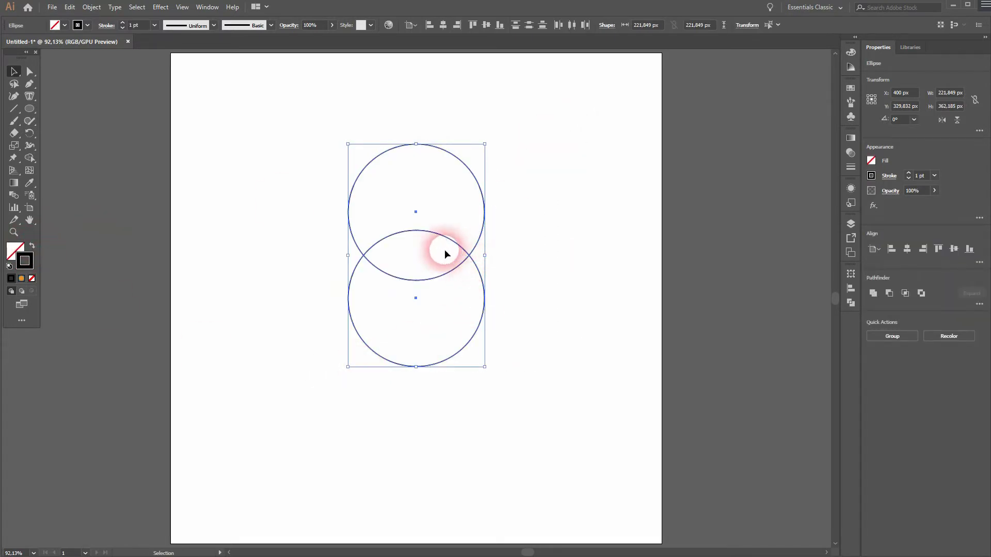
click(565, 313)
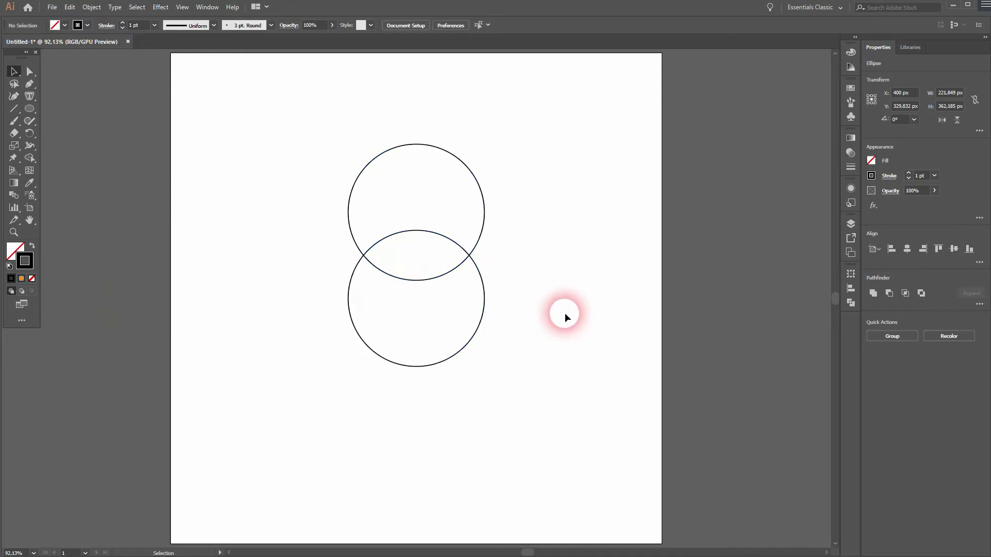
click(478, 246)
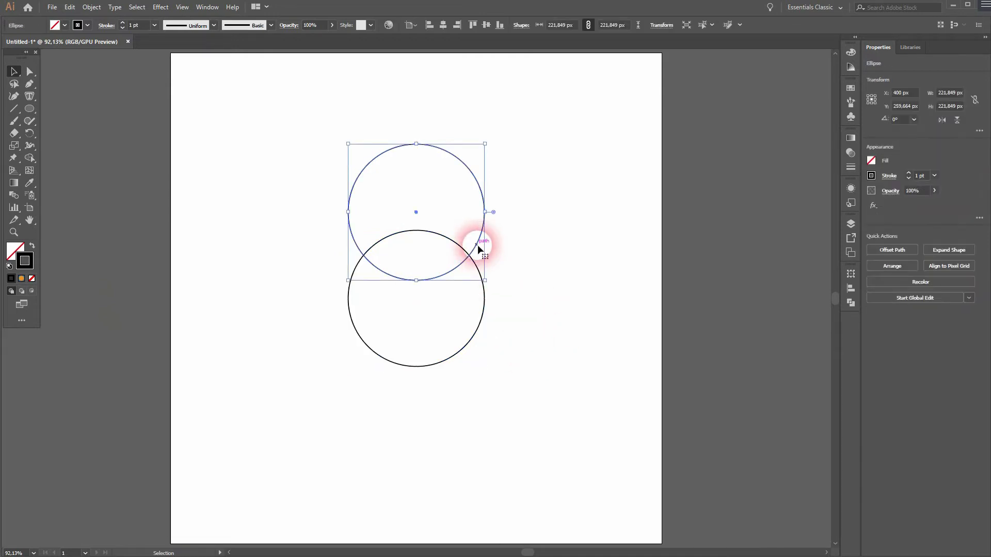
drag(271, 403, 613, 172)
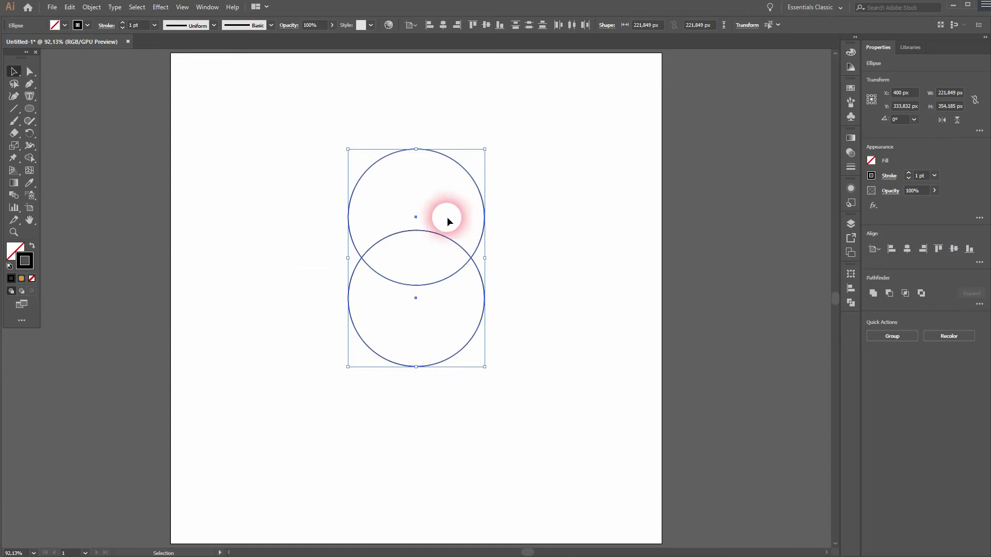
right_click(482, 200)
click(497, 258)
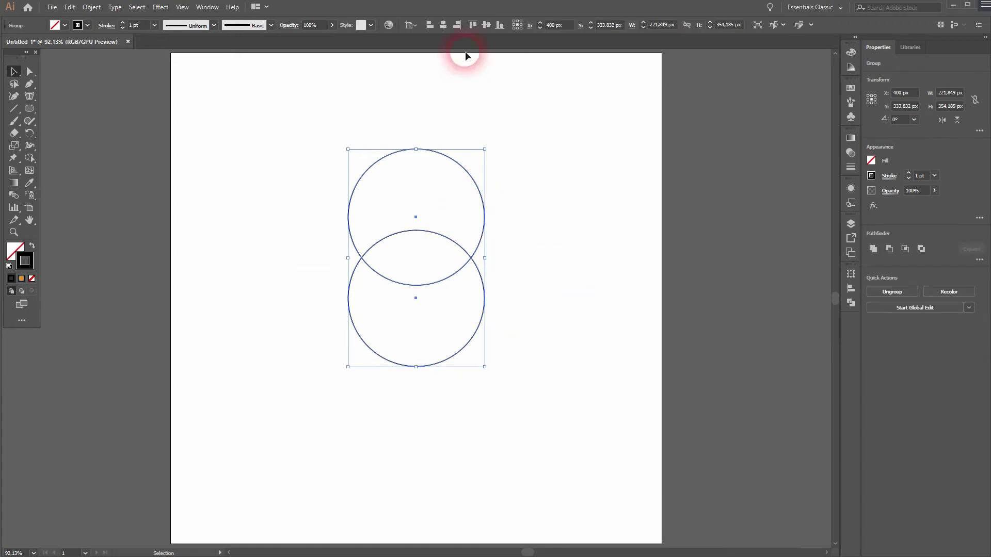
- Copy the circle pair, rotate it 90°, and centre both pairs into a cross
click(486, 24)
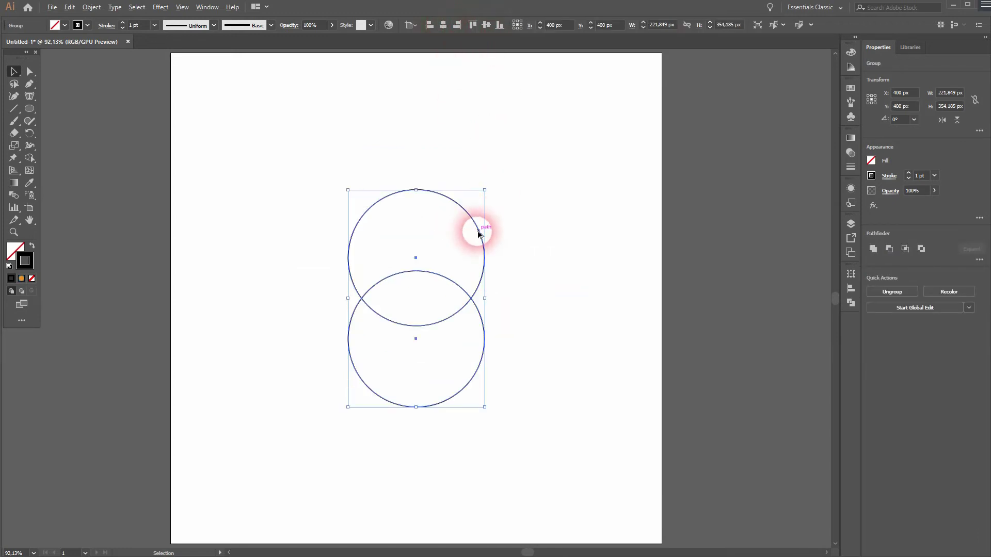
mouse_move(480, 229)
mouse_down()
mouse_move(504, 238)
mouse_move(676, 221)
mouse_move(490, 264)
mouse_up()
drag(287, 445, 795, 104)
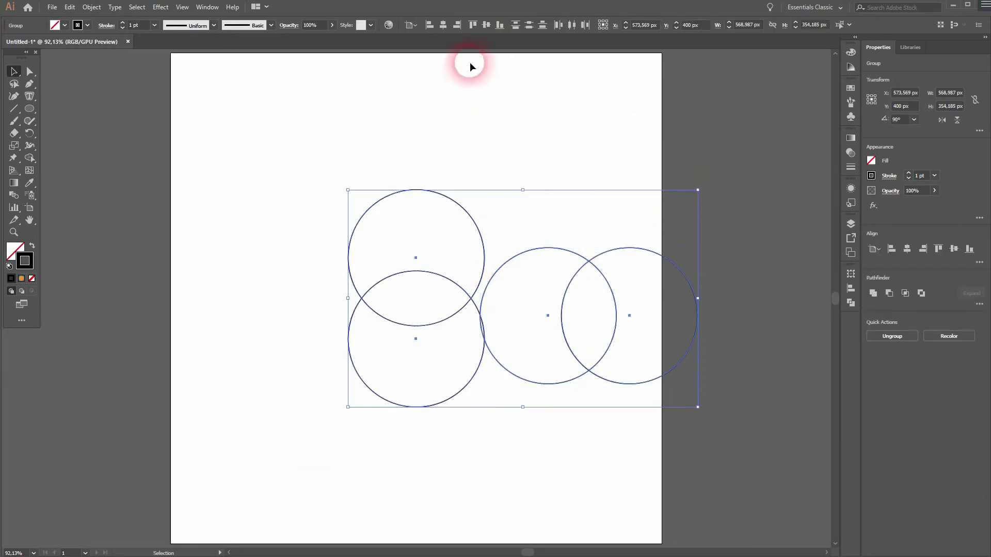
click(445, 24)
click(485, 26)
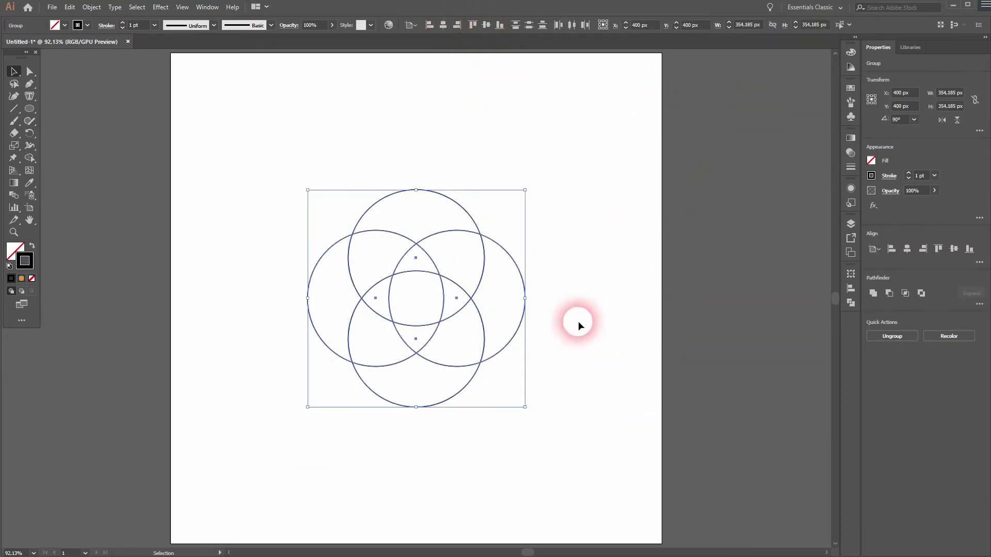
- Delete the top, right, bottom and left outer arcs with the Shape Builder Tool
click(578, 321)
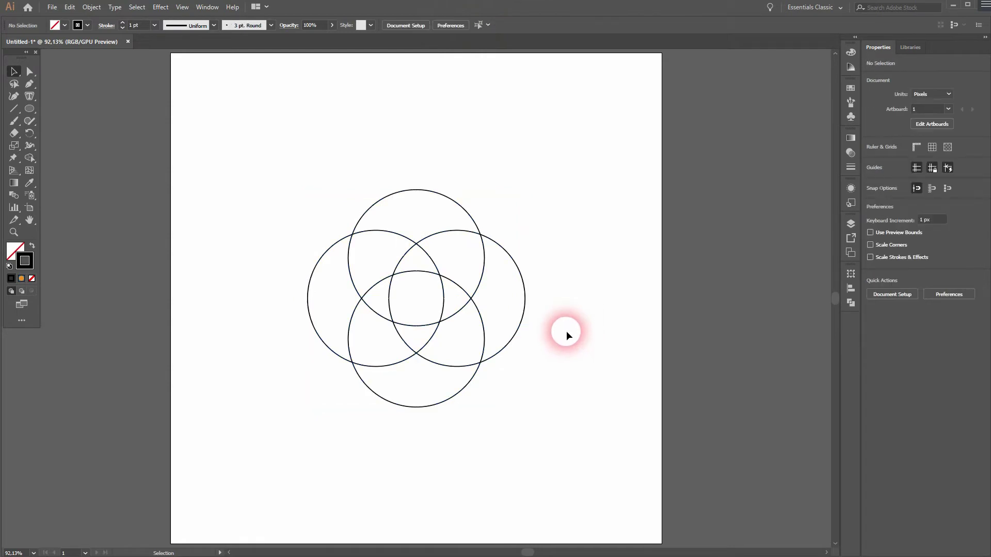
drag(276, 436, 573, 225)
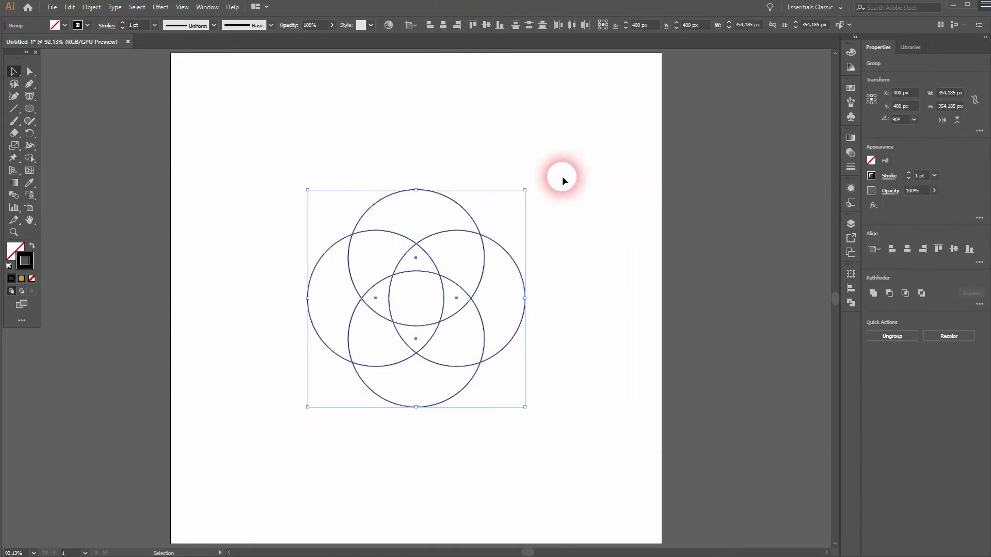
click(30, 158)
drag(30, 158, 68, 161)
alt+click(426, 216)
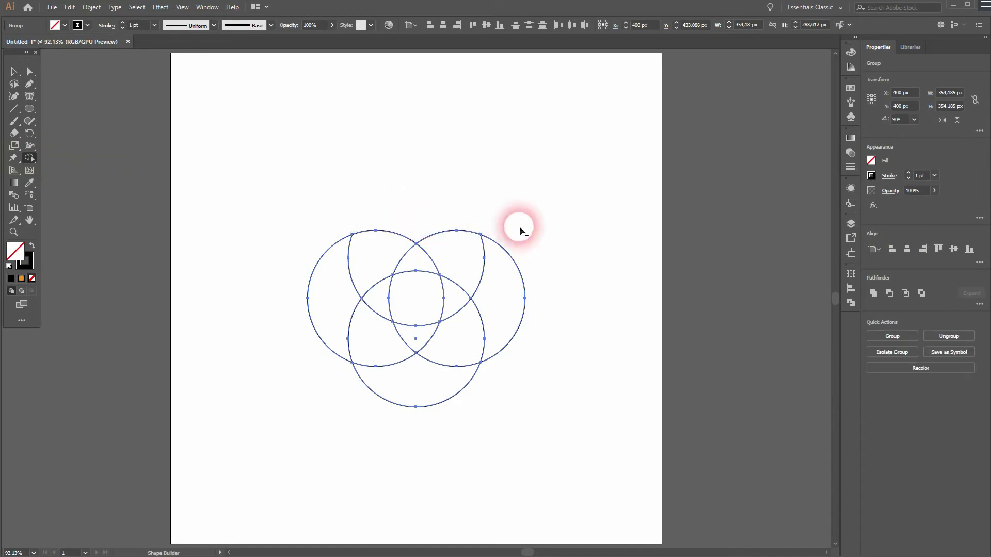
alt+click(499, 341)
alt+click(415, 386)
alt+click(346, 325)
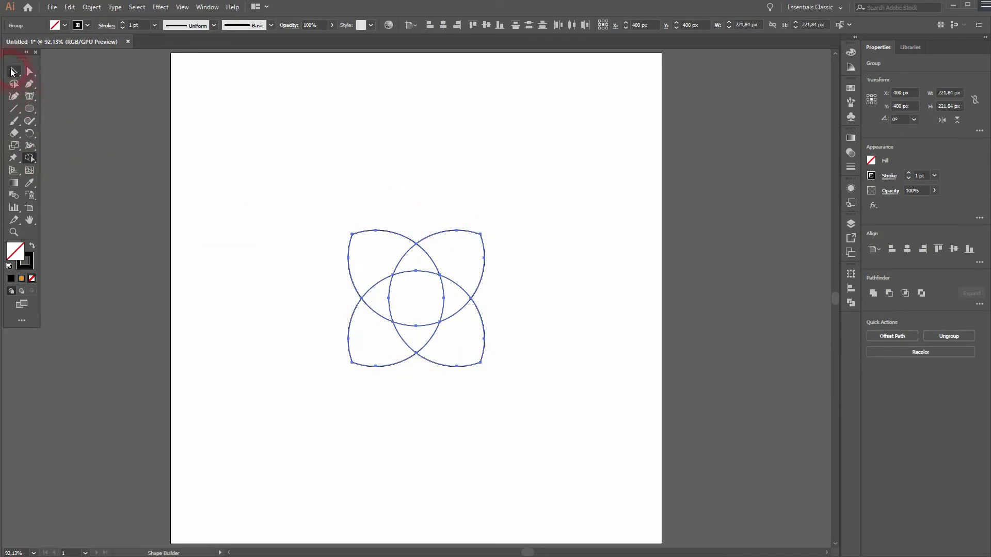
click(15, 72)
click(172, 310)
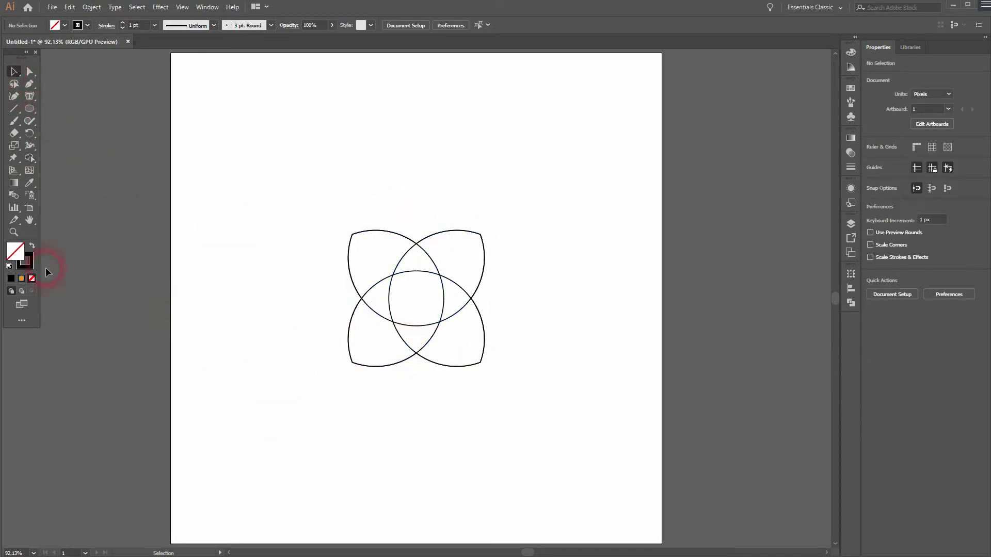
- Draw two diagonal lines joining opposite petal tips to form an X
drag(14, 109, 47, 107)
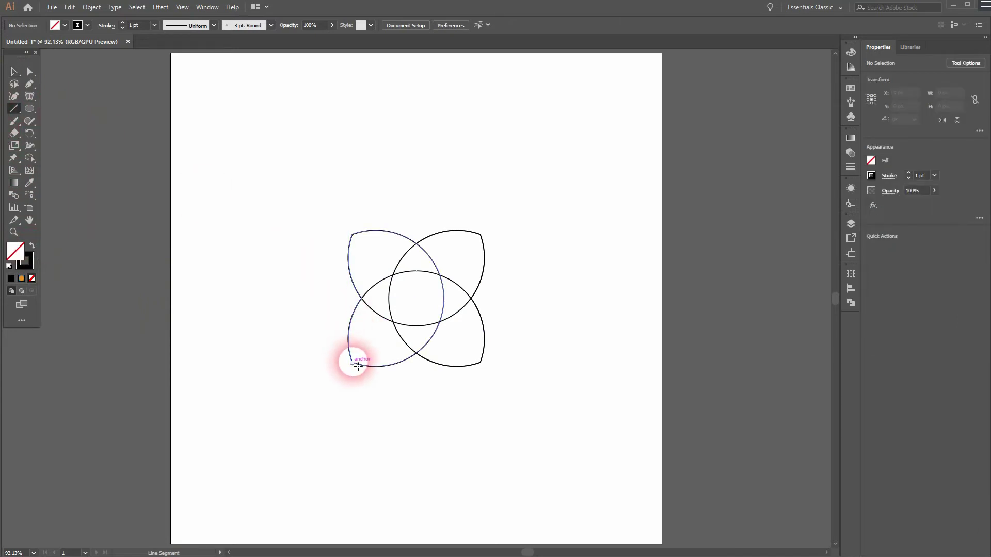
mouse_move(353, 362)
mouse_down()
mouse_move(490, 266)
mouse_move(482, 234)
mouse_up()
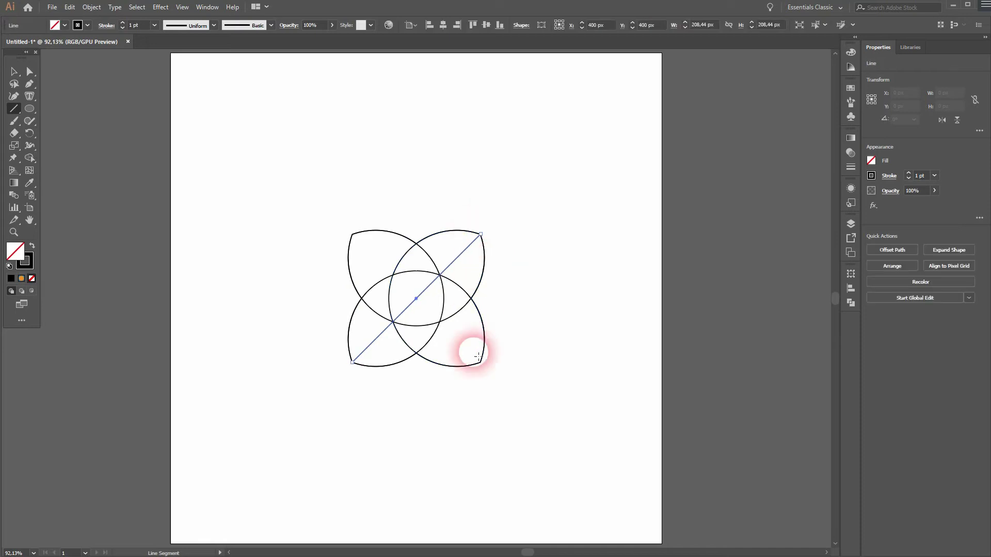
drag(482, 363, 353, 233)
click(13, 72)
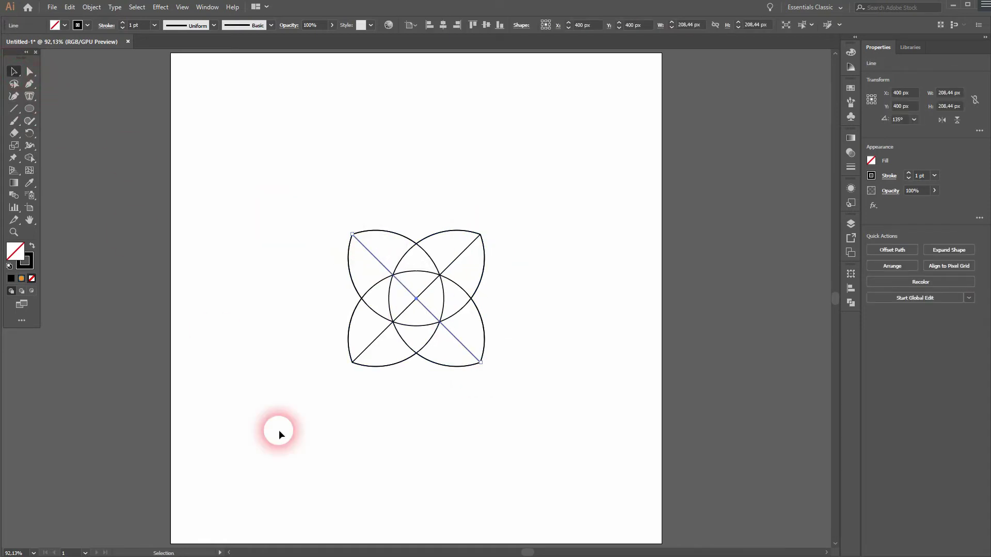
click(279, 431)
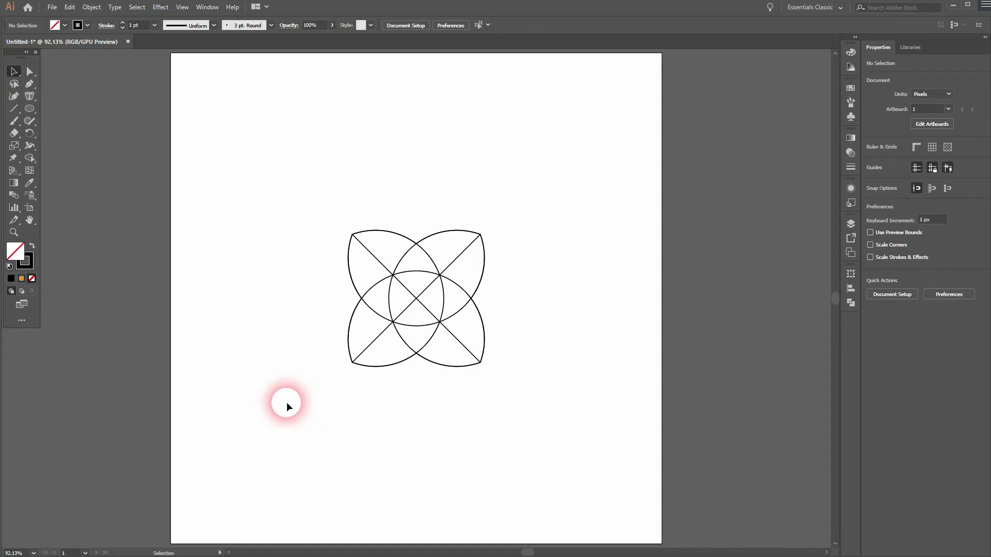
- Set all flower and X paths to a 10 pt stroke, then reselect the artwork
drag(287, 402, 535, 252)
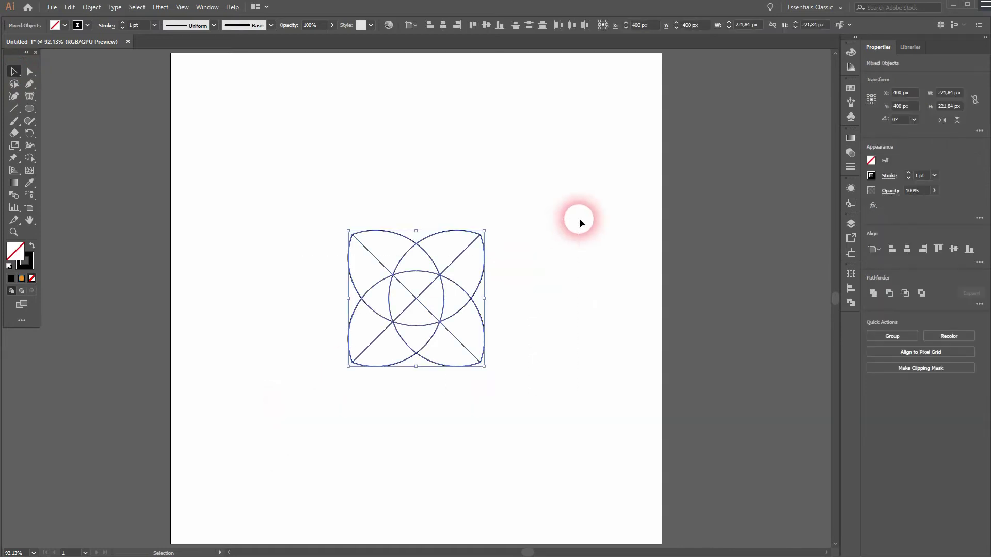
click(121, 24)
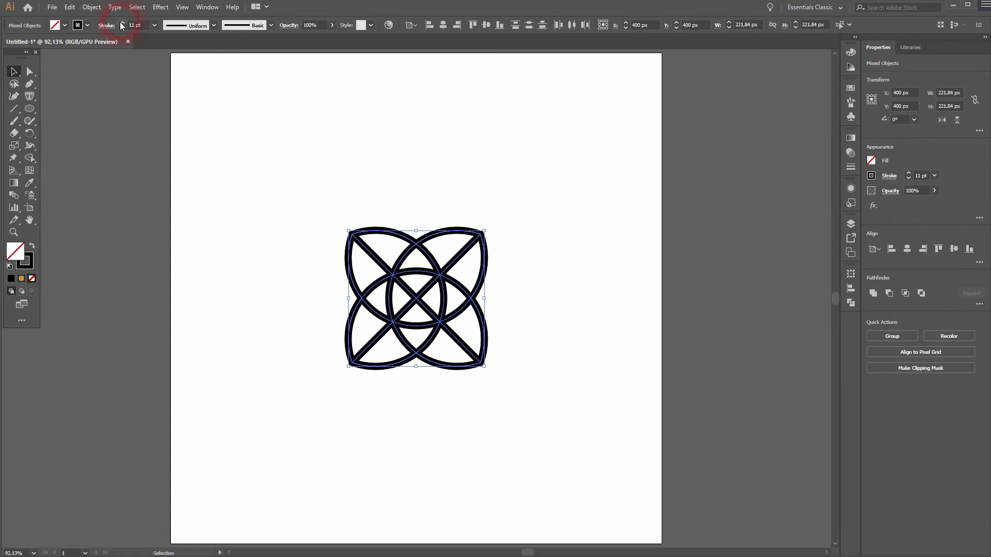
click(122, 27)
scroll(469, 222, up, 2)
click(631, 255)
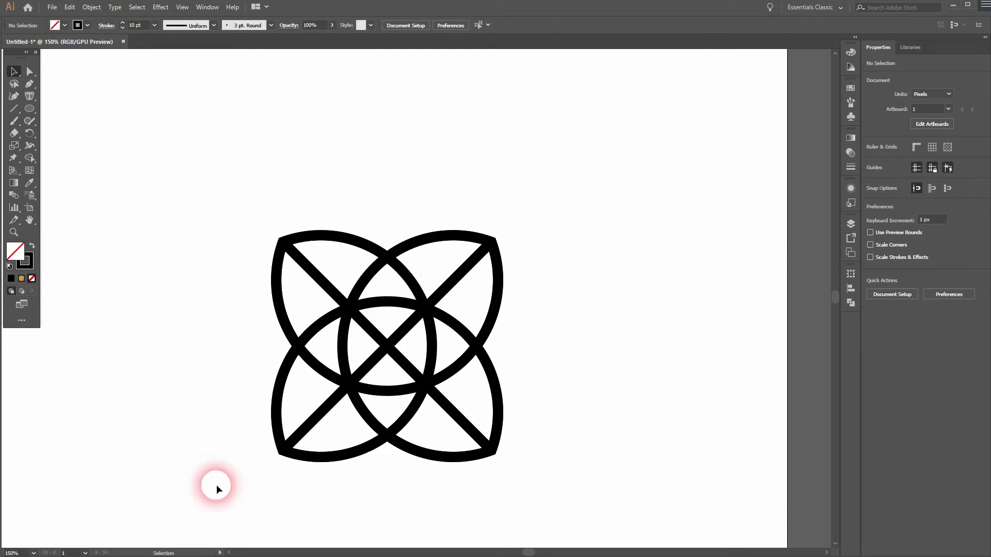
scroll(304, 465, up, 2)
scroll(304, 465, down, 1)
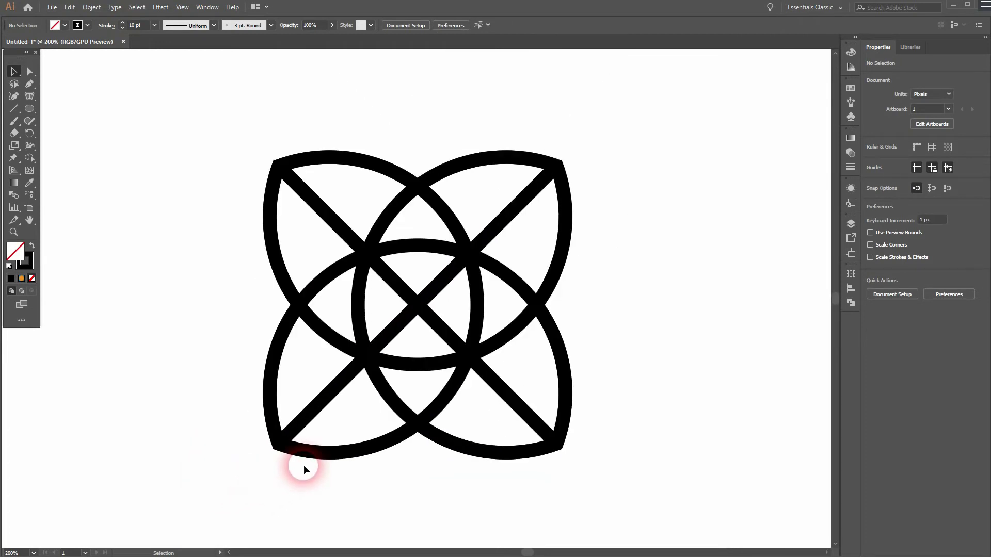
drag(274, 475, 687, 142)
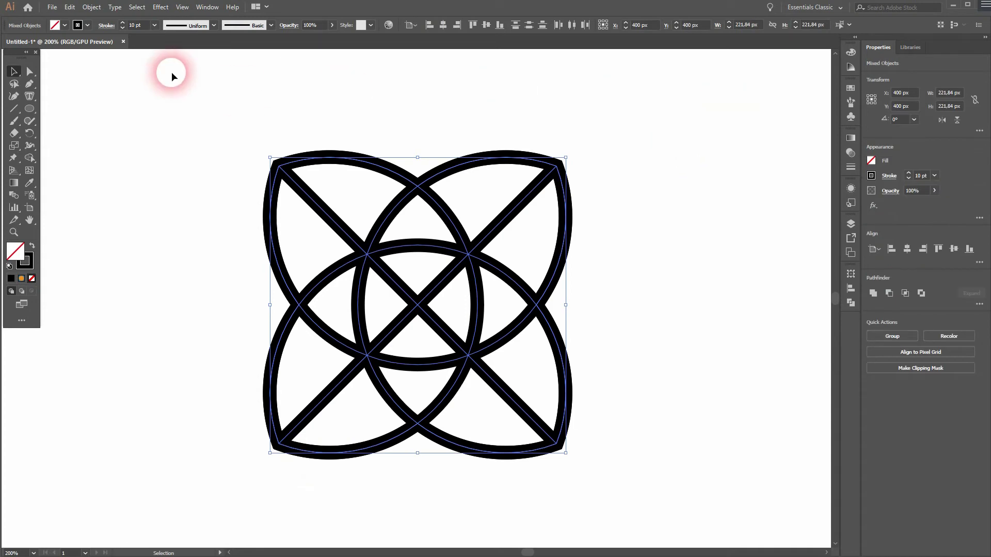
- Apply the White, Black gradient preset to the strokes and set the fill to None
click(208, 7)
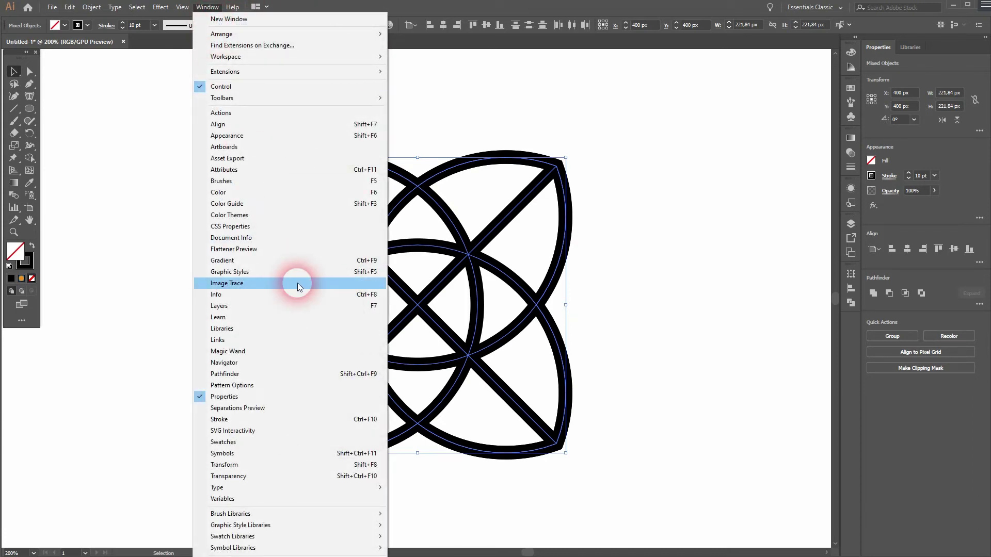
click(279, 261)
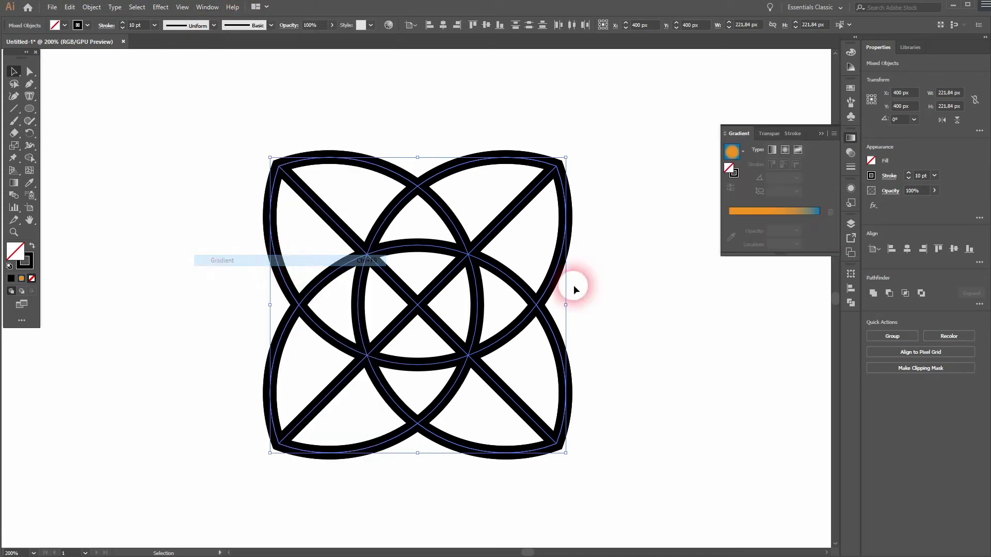
click(742, 152)
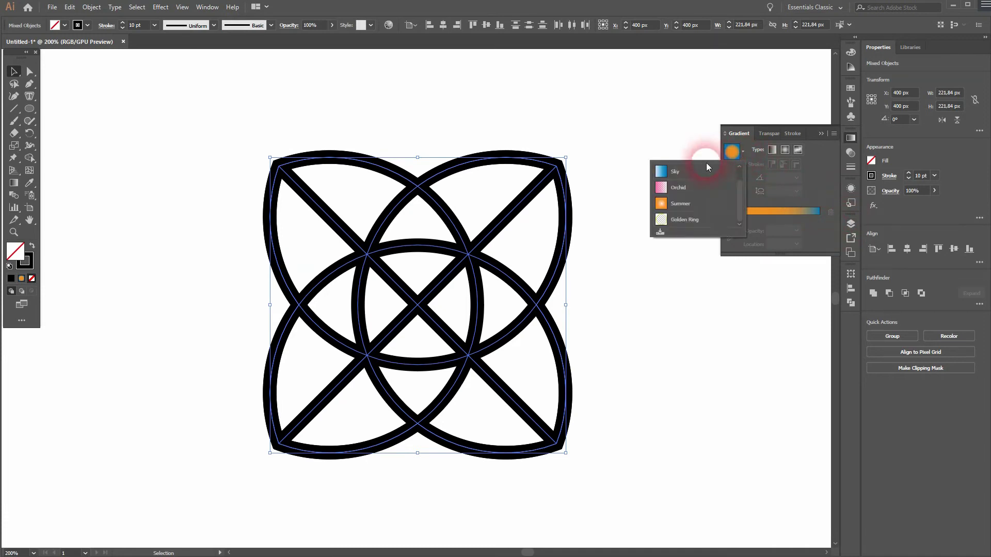
click(663, 174)
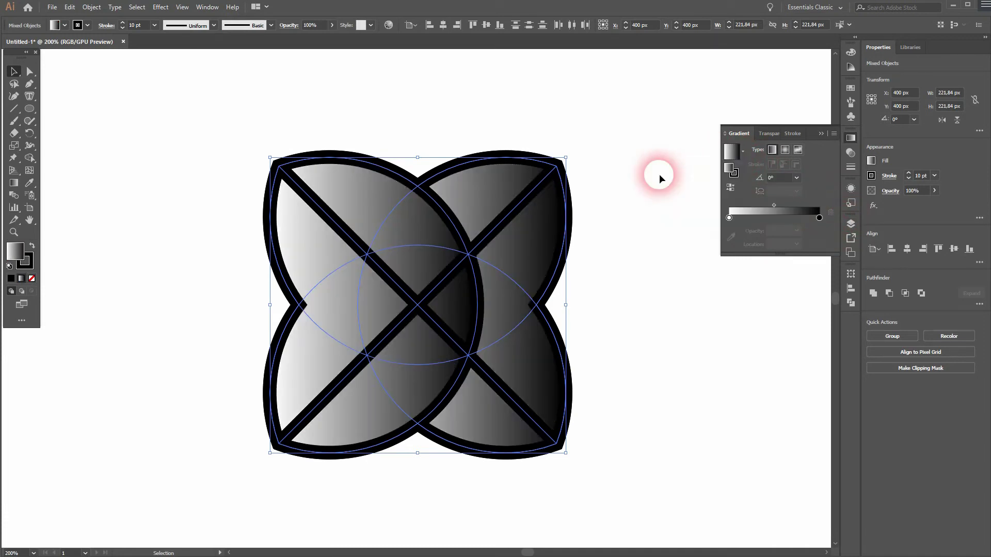
click(732, 171)
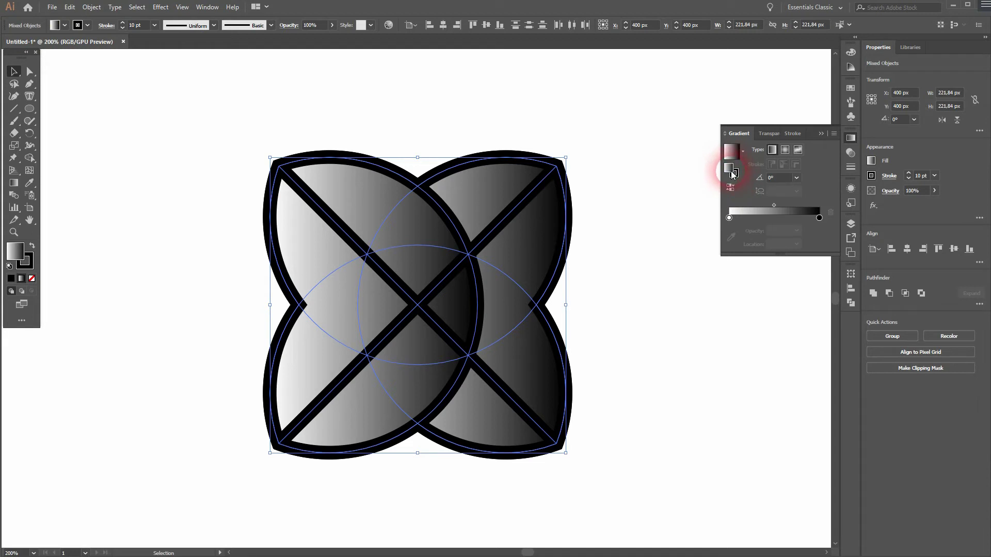
click(733, 173)
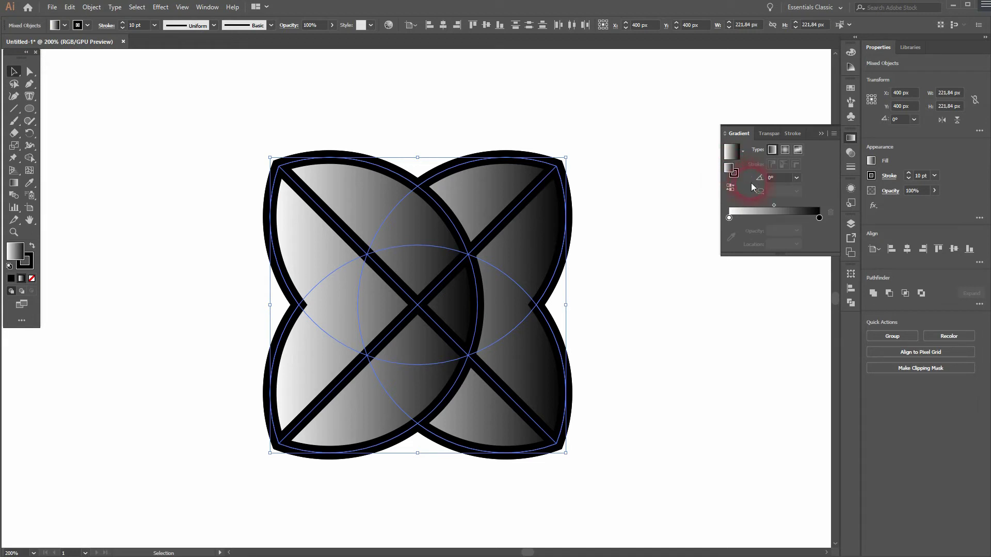
click(734, 176)
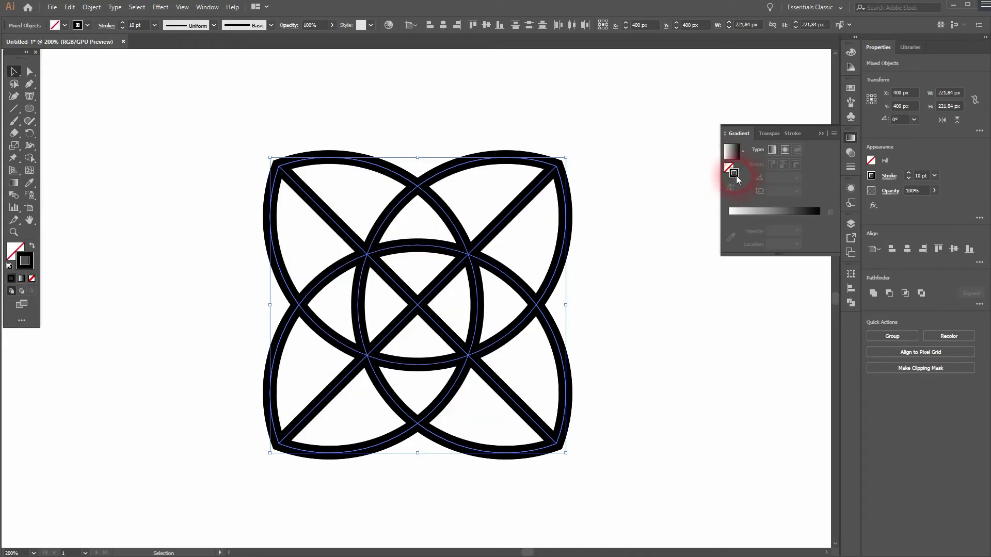
- Apply a radial gradient to the flower's strokes
click(761, 206)
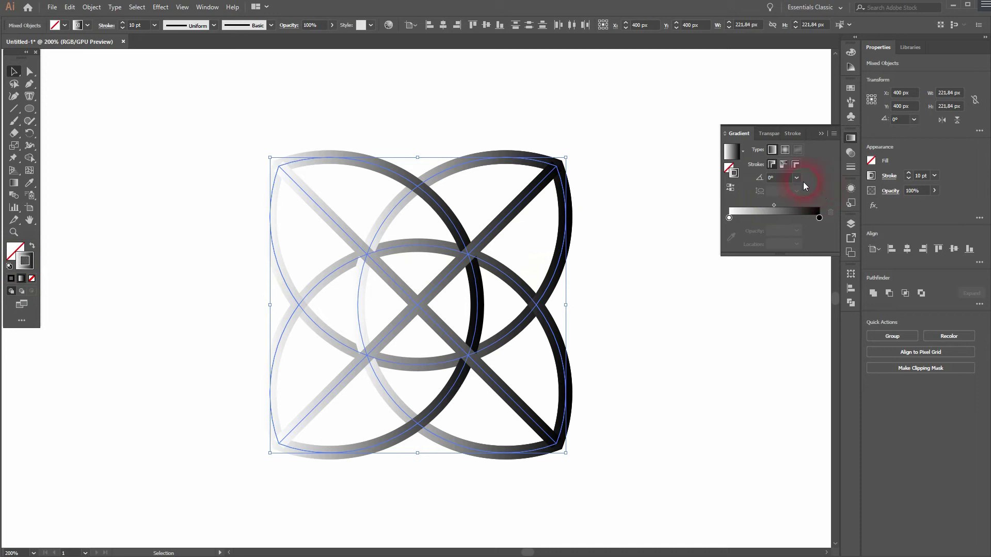
click(785, 152)
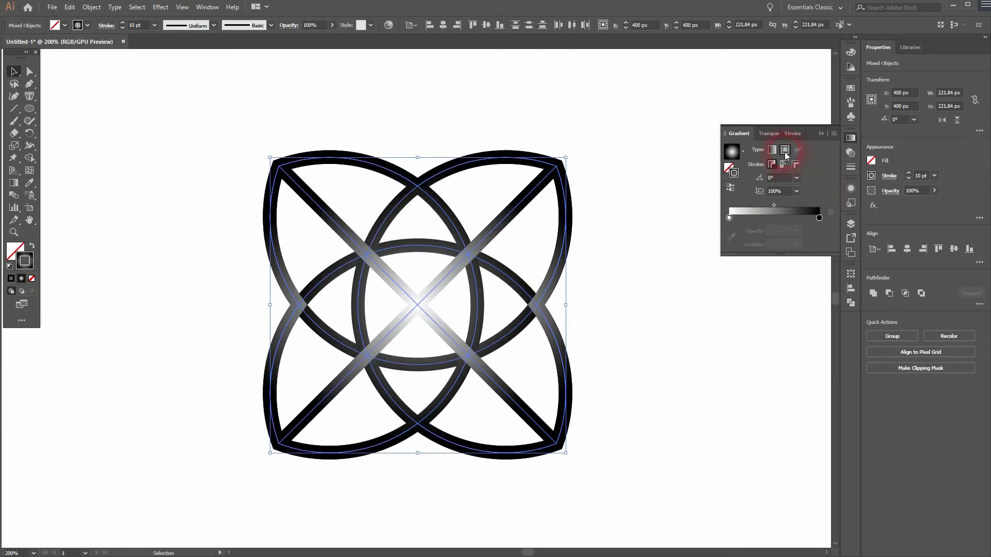
click(420, 298)
click(756, 218)
- Colour the gradient stops orange at the centre and teal at the edge
double_click(729, 218)
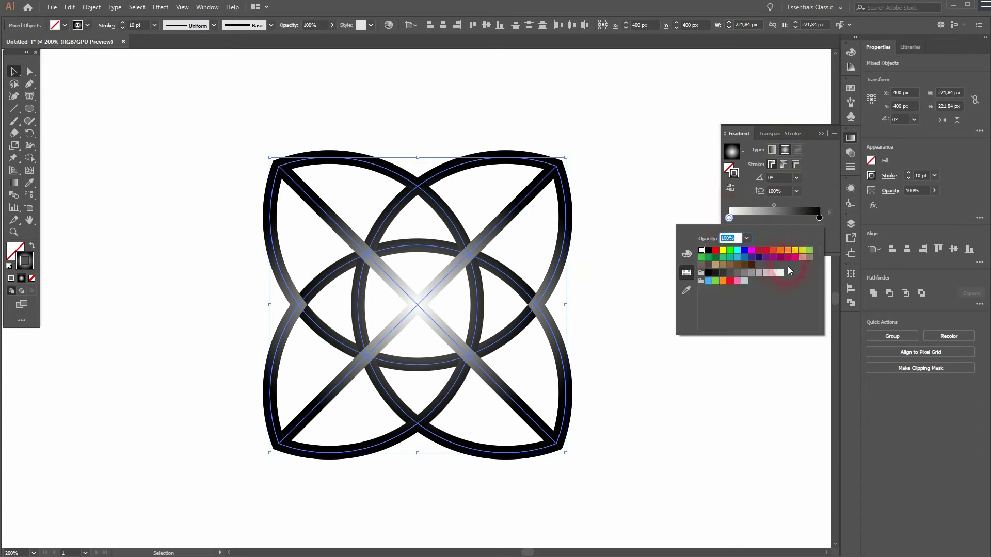
click(781, 251)
double_click(819, 217)
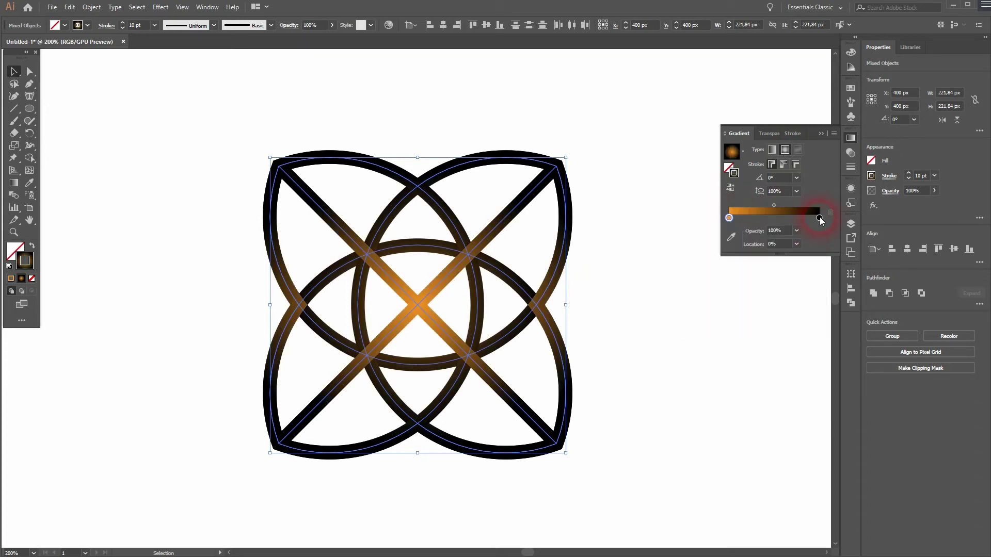
click(739, 258)
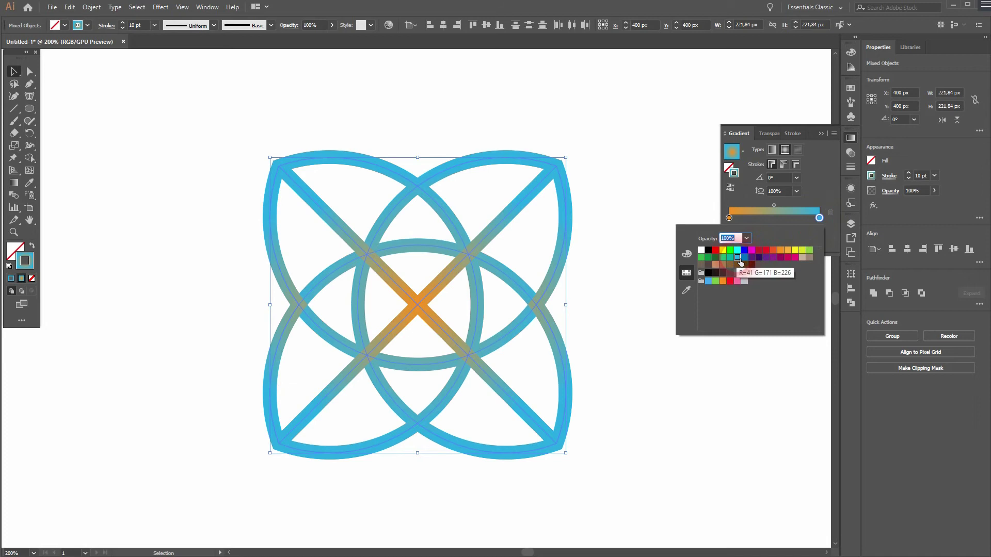
click(730, 260)
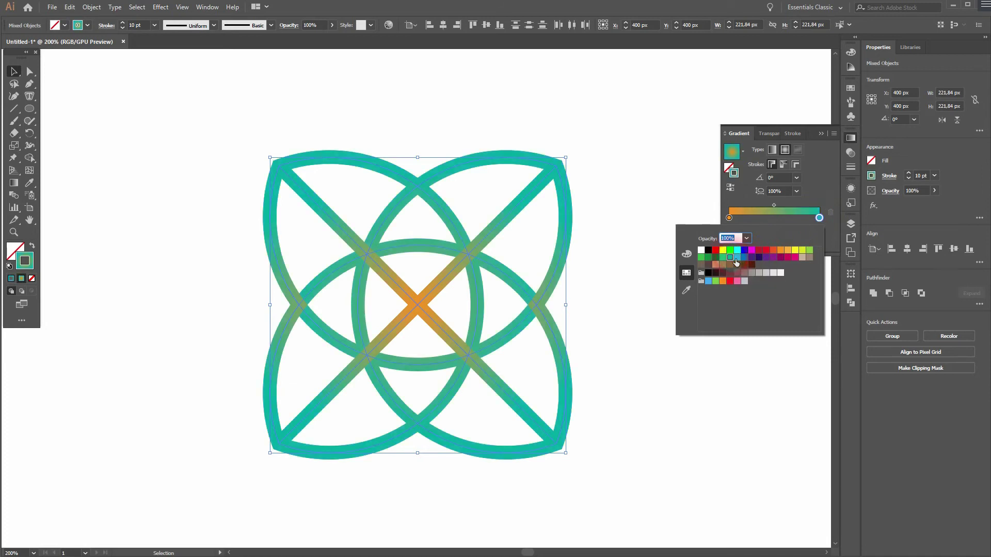
click(782, 226)
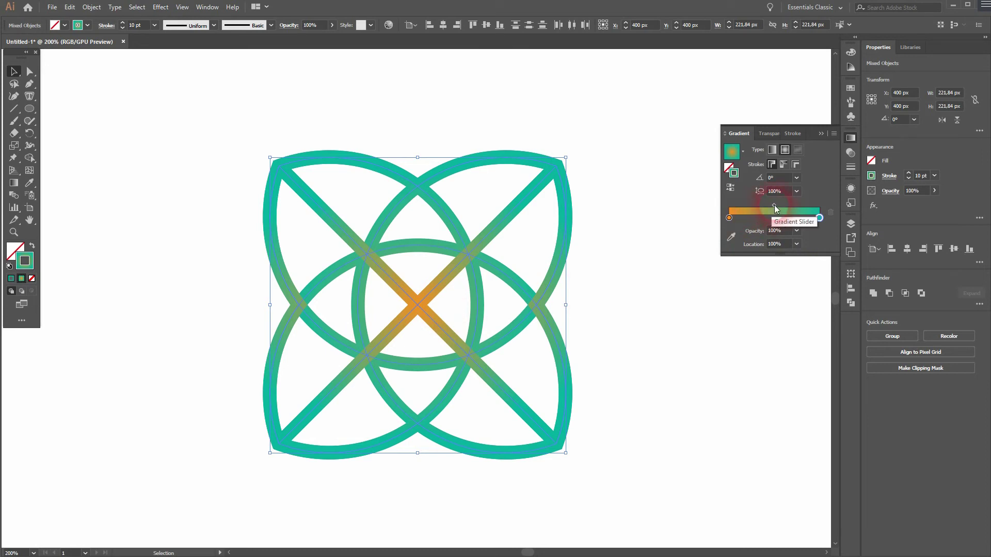
- Drag the gradient midpoint toward teal, try 50%, and settle its Location at 87%
drag(775, 205, 810, 206)
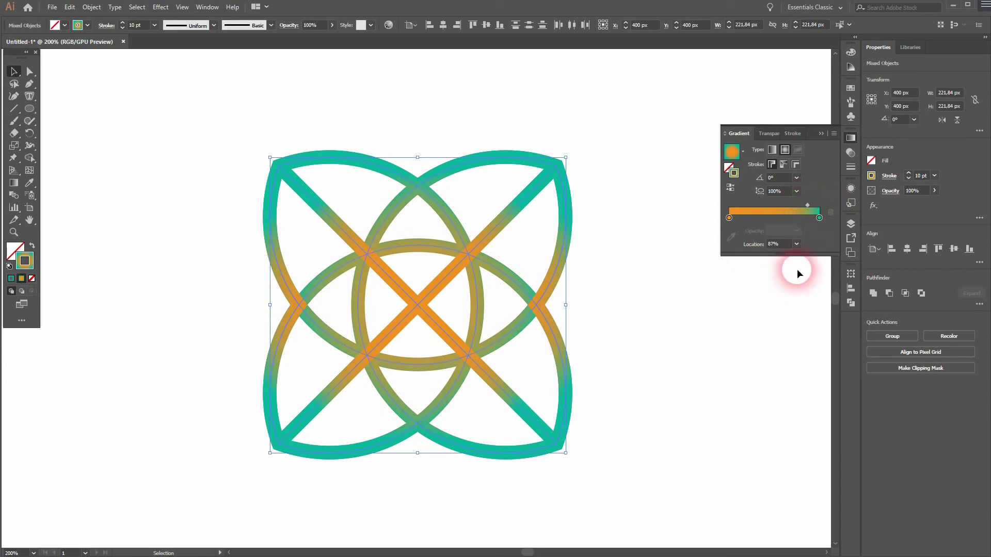
click(797, 245)
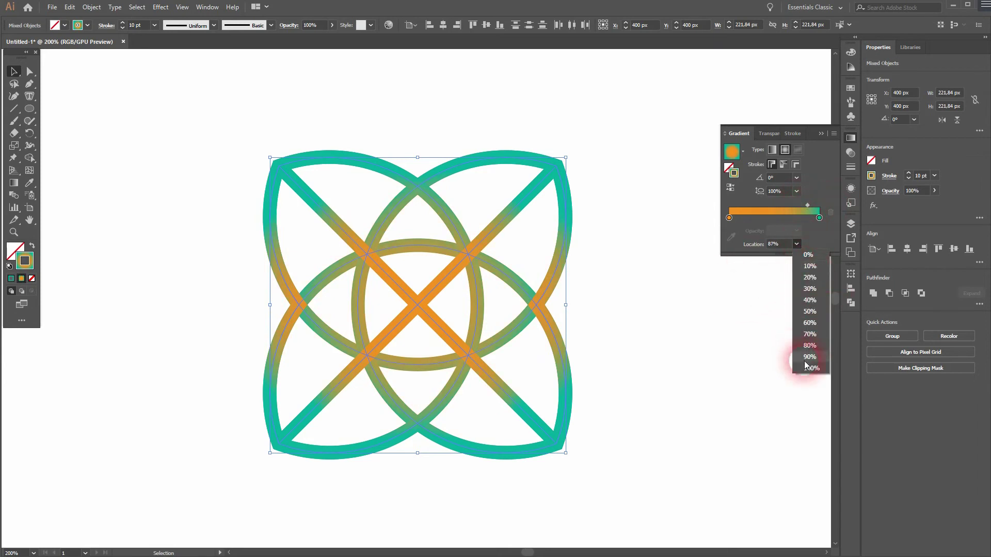
key(Escape)
click(779, 244)
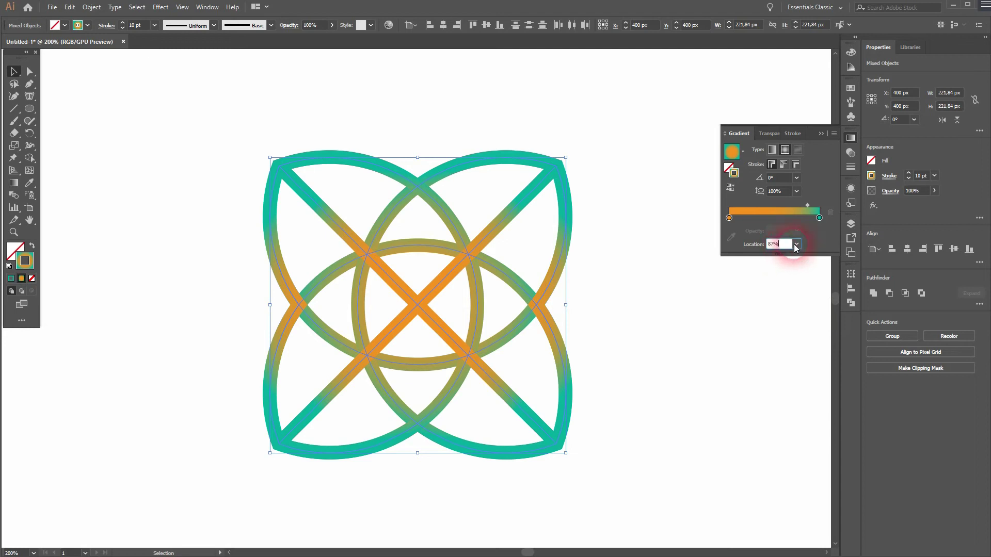
click(797, 244)
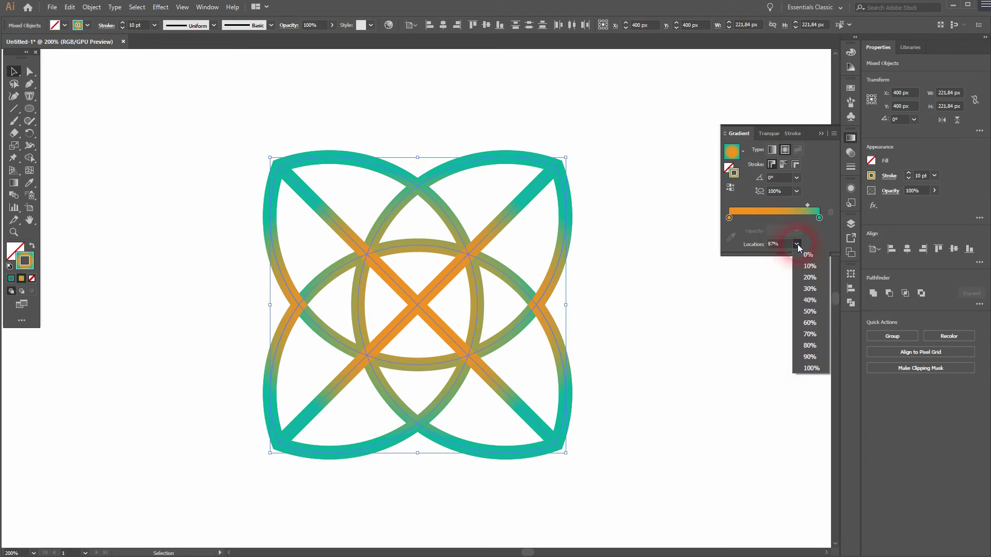
click(810, 312)
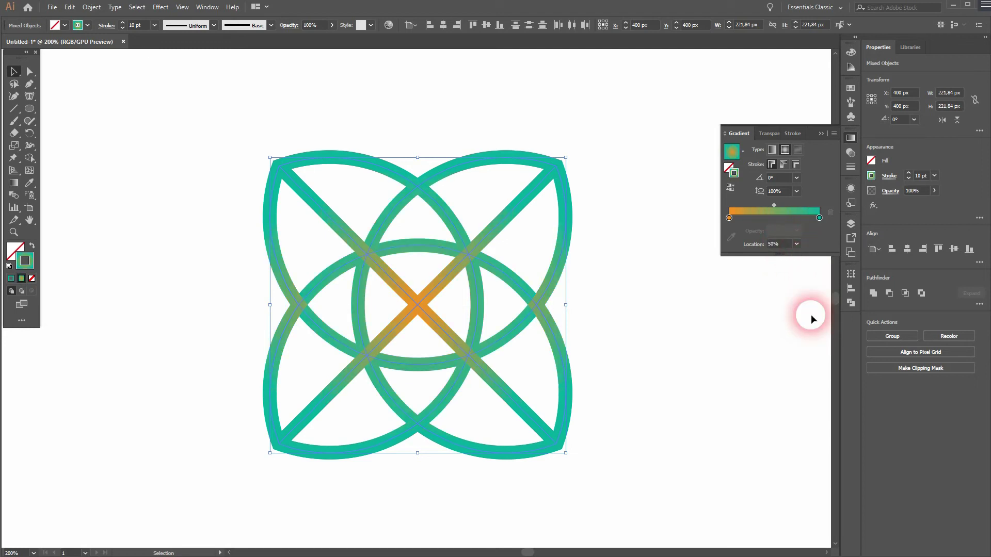
click(797, 245)
click(800, 351)
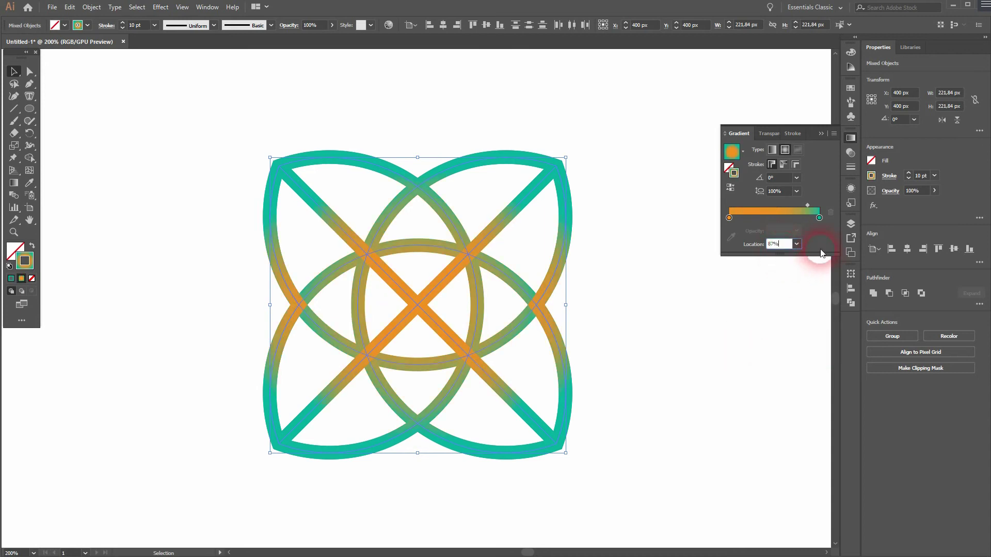
click(823, 184)
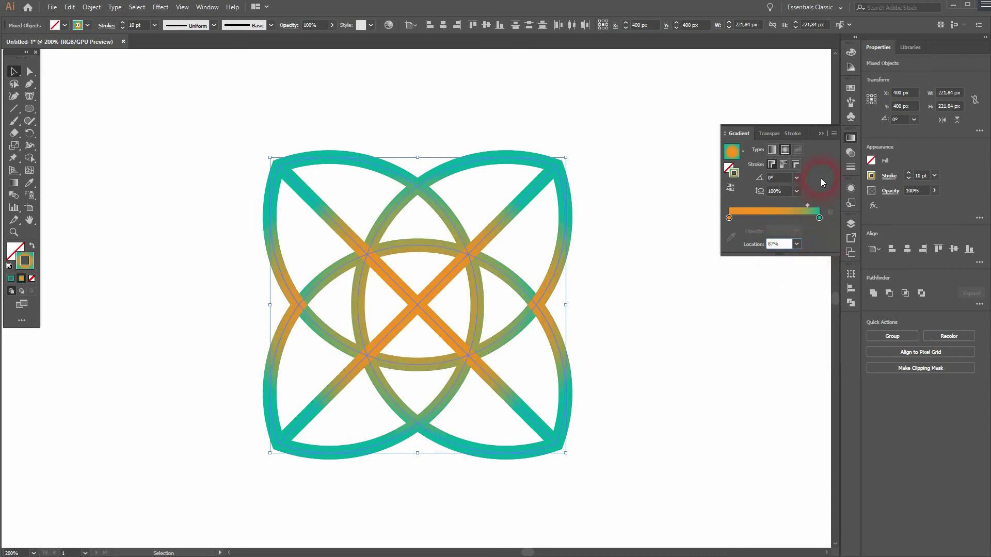
click(784, 163)
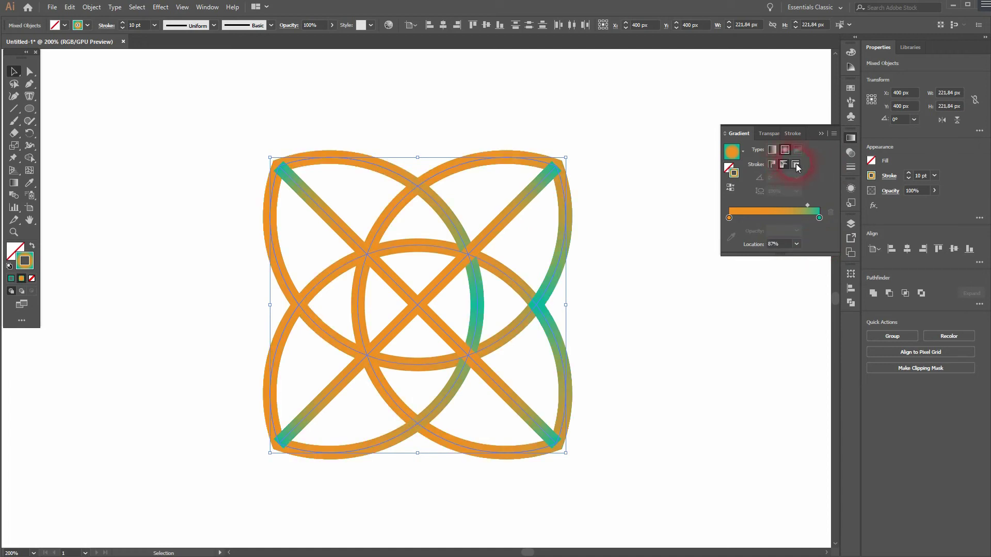
click(796, 164)
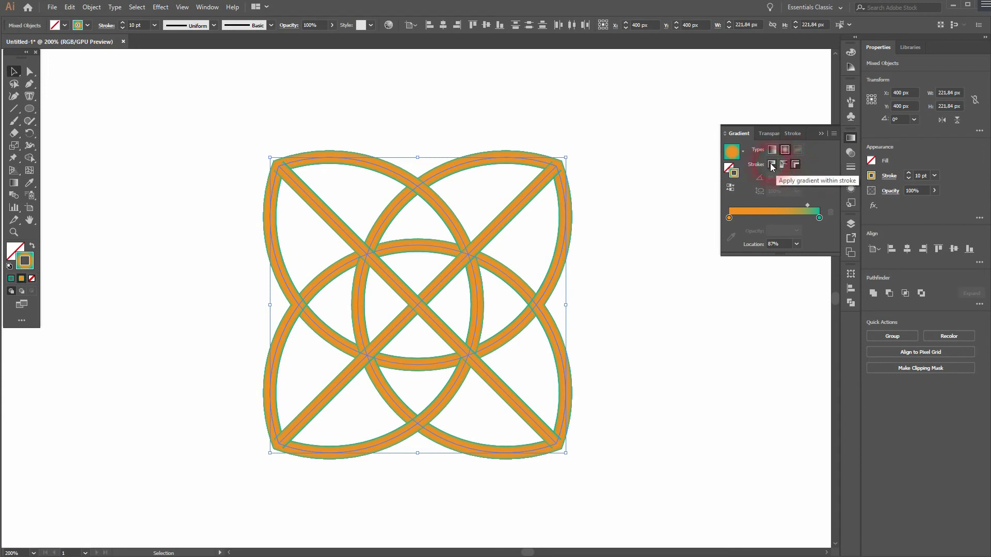
click(770, 163)
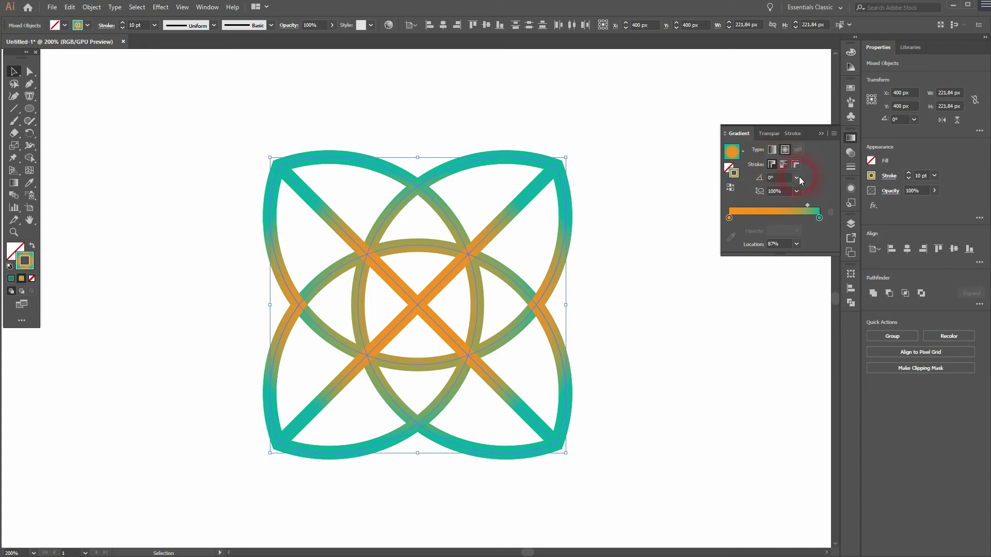
click(797, 177)
click(811, 218)
click(772, 150)
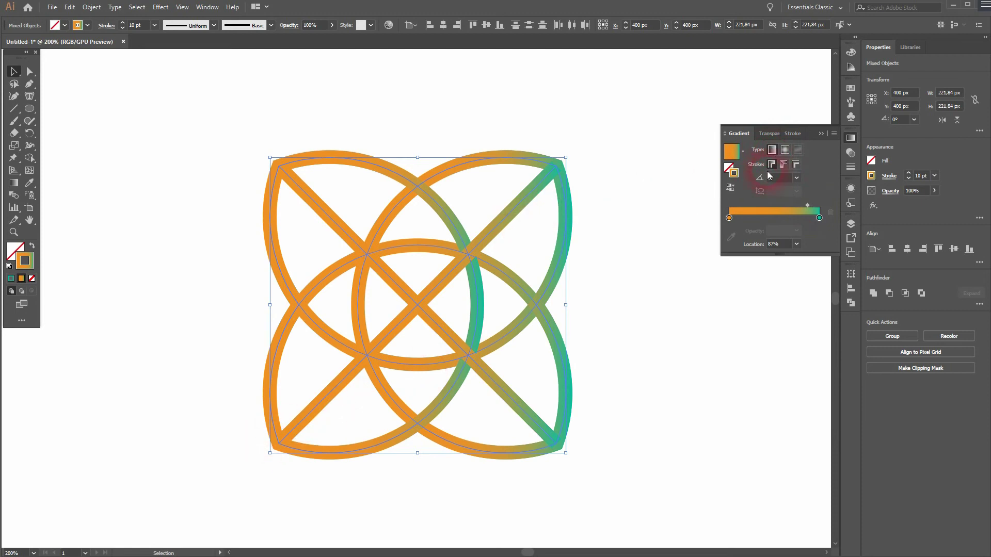
click(784, 149)
- Try radial gradient aspect ratios of 50% and 200%, then return it to 100%
click(782, 177)
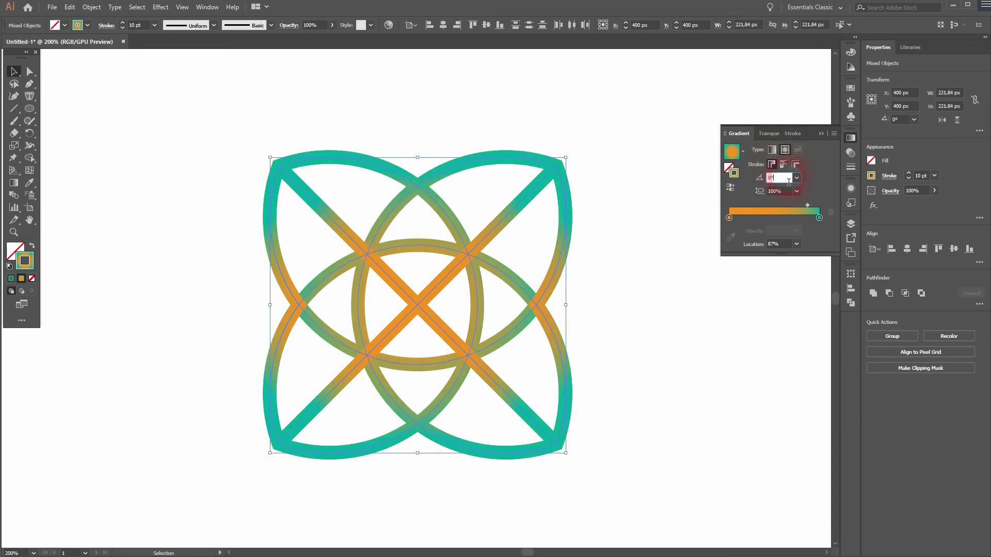
click(796, 190)
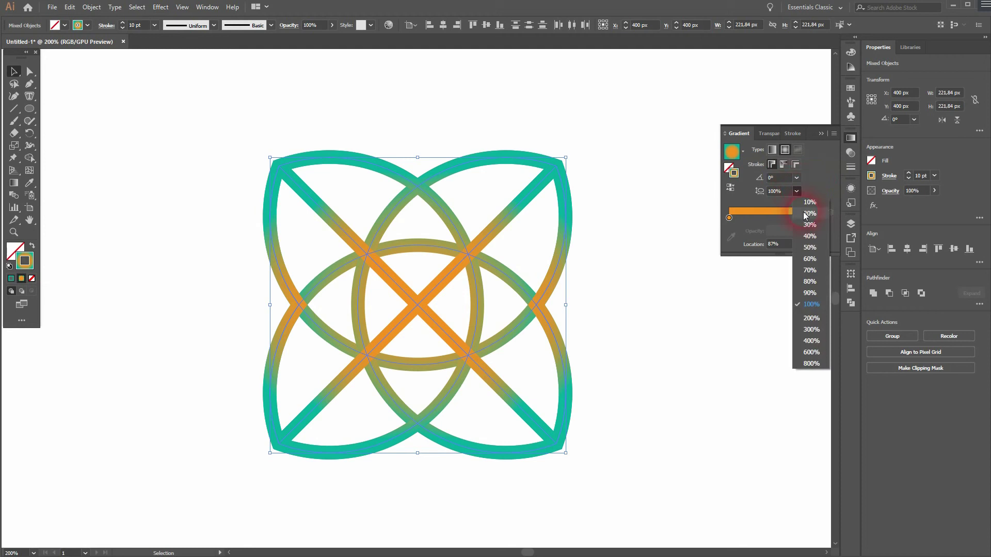
click(808, 248)
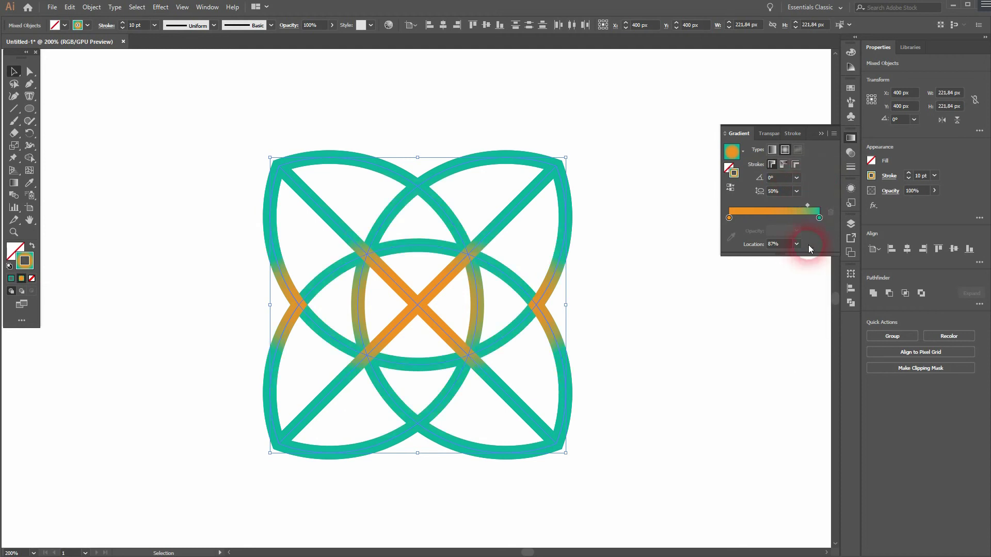
click(796, 192)
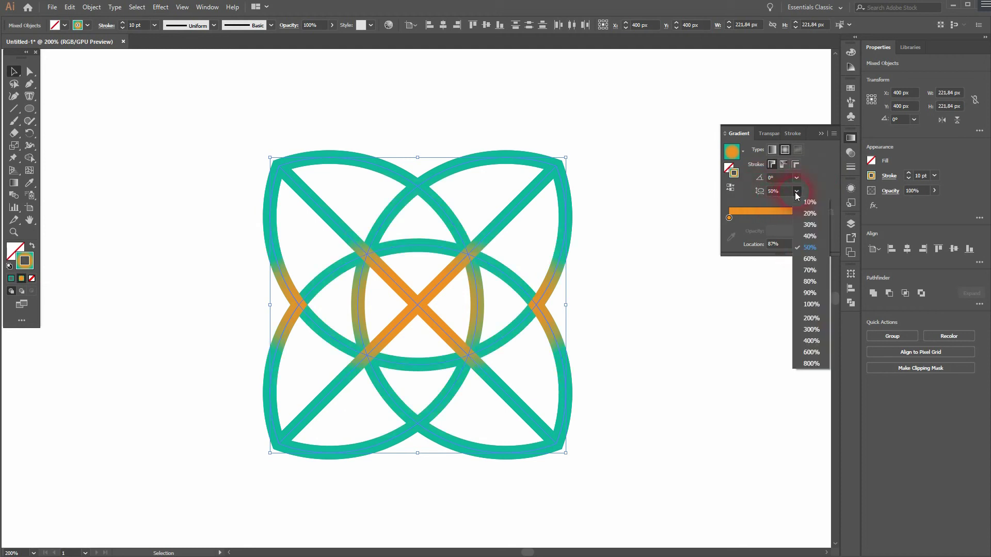
click(810, 304)
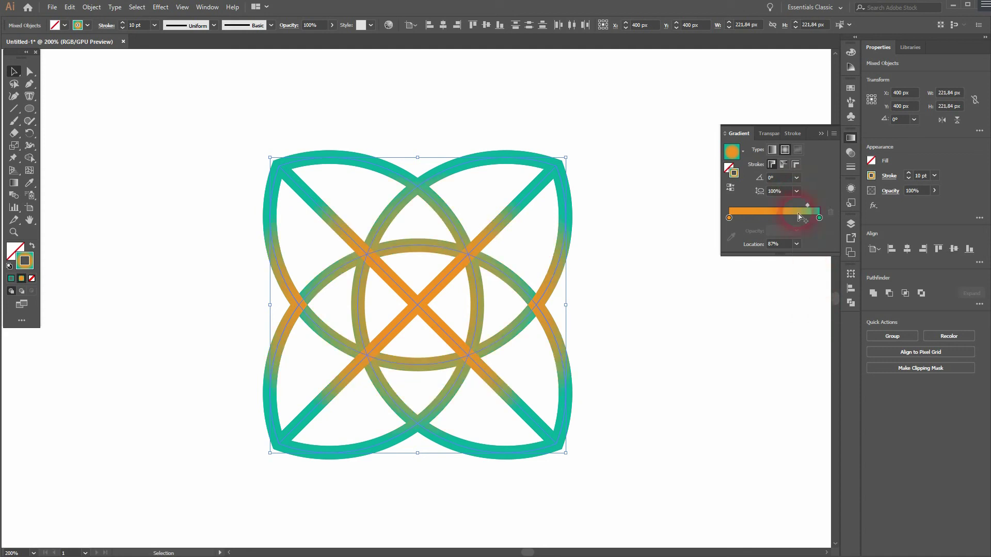
click(796, 192)
click(811, 317)
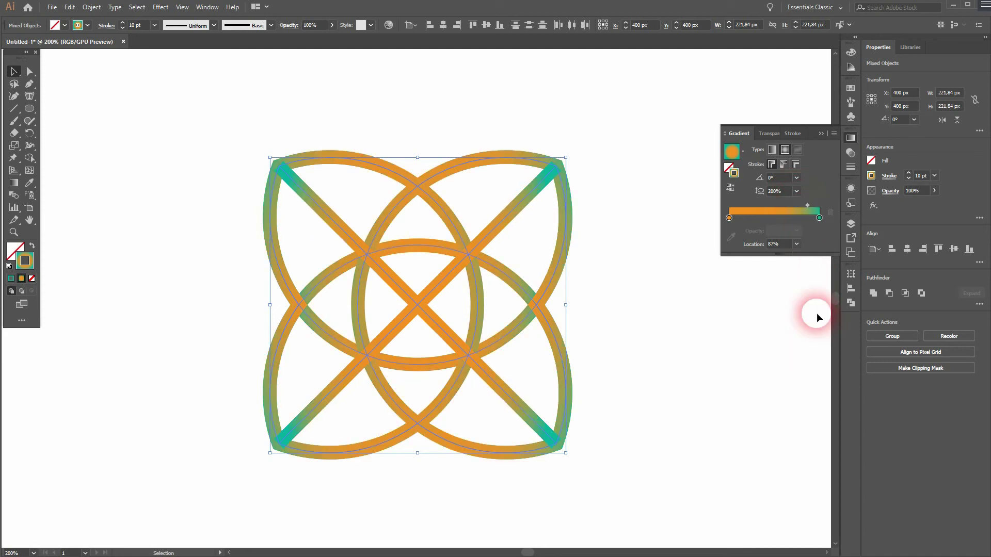
click(796, 191)
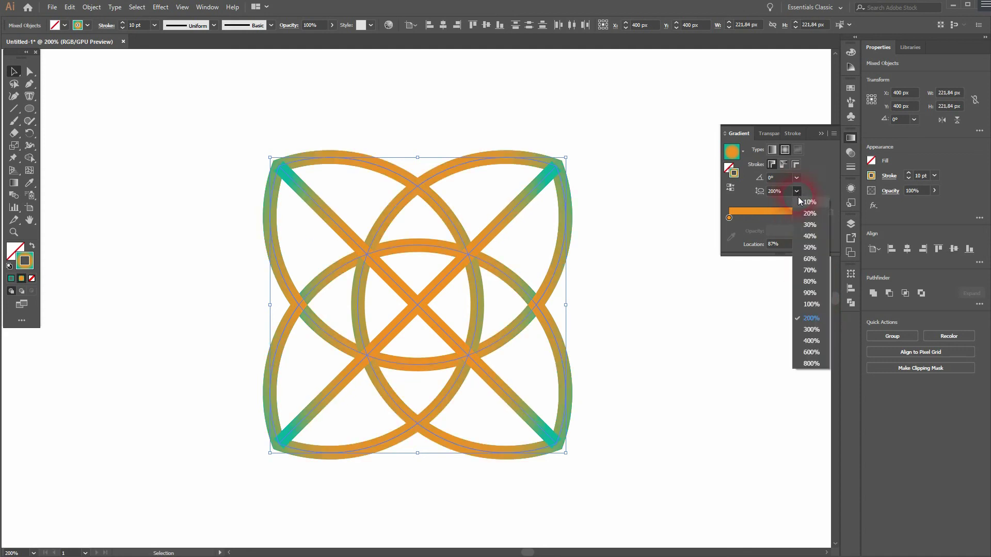
click(811, 304)
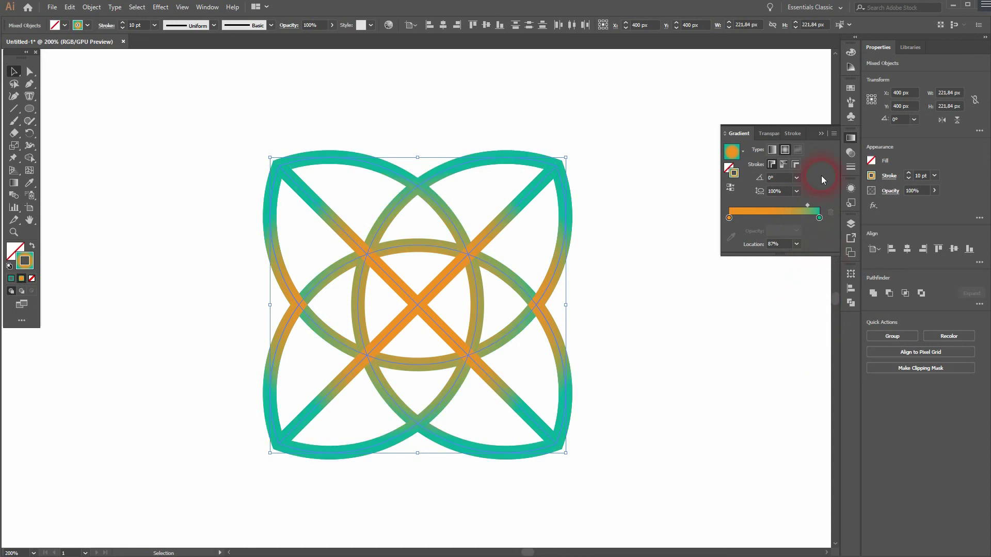
- Close the Gradient panel, deselect the flower, and fit the artboard with Ctrl+0
click(821, 133)
click(706, 369)
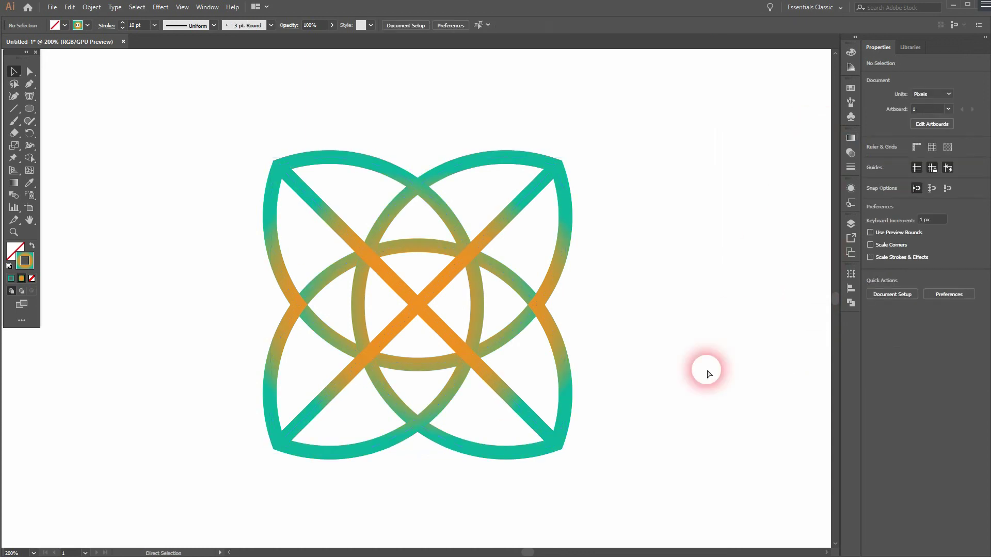
key(a)
key(ctrl+0)
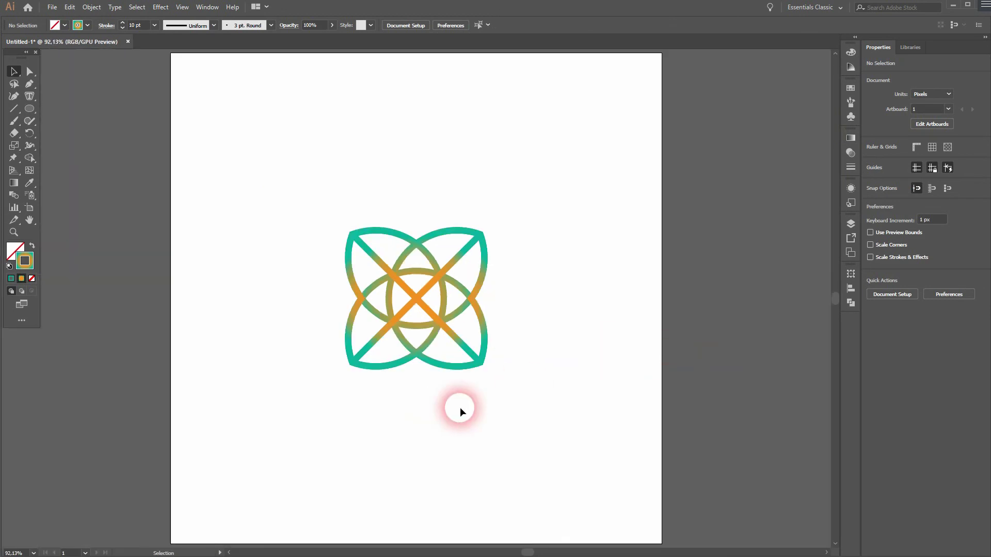